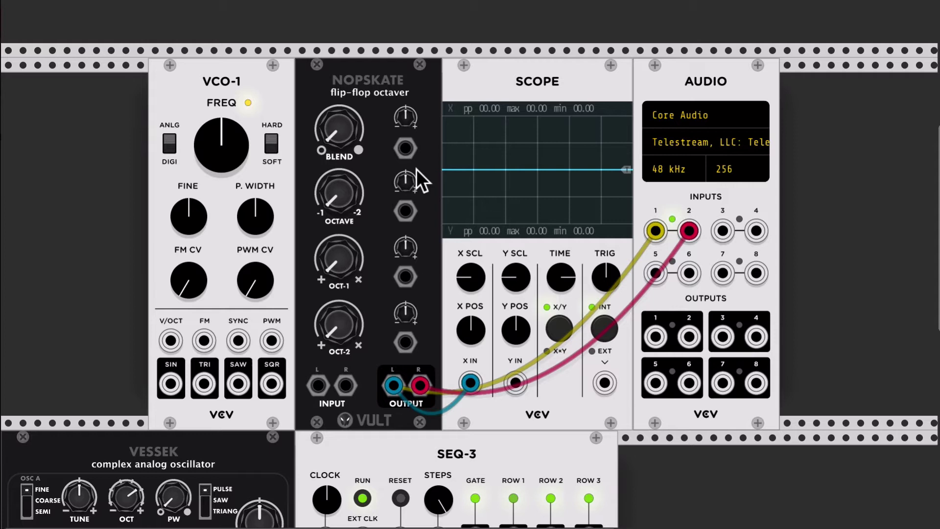
# Patch VCO-1's sine into Nopskate INPUT L and try the blend between octaved and dry signal
pyautogui.moveTo(172, 381); pyautogui.dragTo(318, 389)
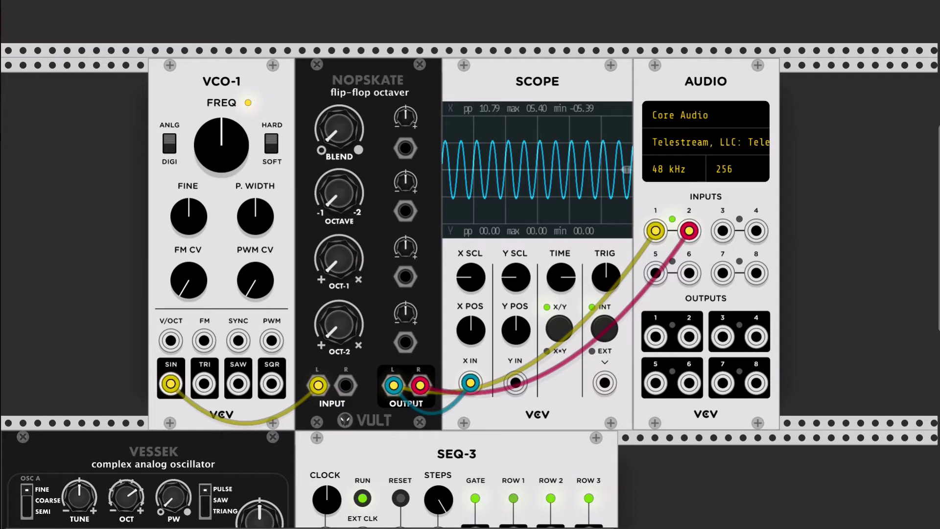
pyautogui.moveTo(339, 147)
pyautogui.mouseDown()
pyautogui.moveTo(339, 69)
pyautogui.moveTo(337, 136)
pyautogui.mouseUp()
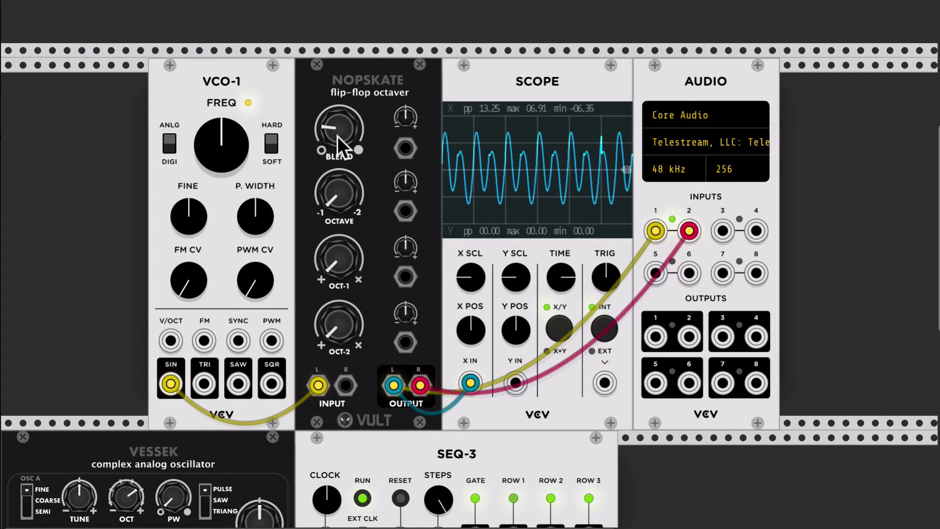
pyautogui.moveTo(336, 136); pyautogui.dragTo(337, 149)
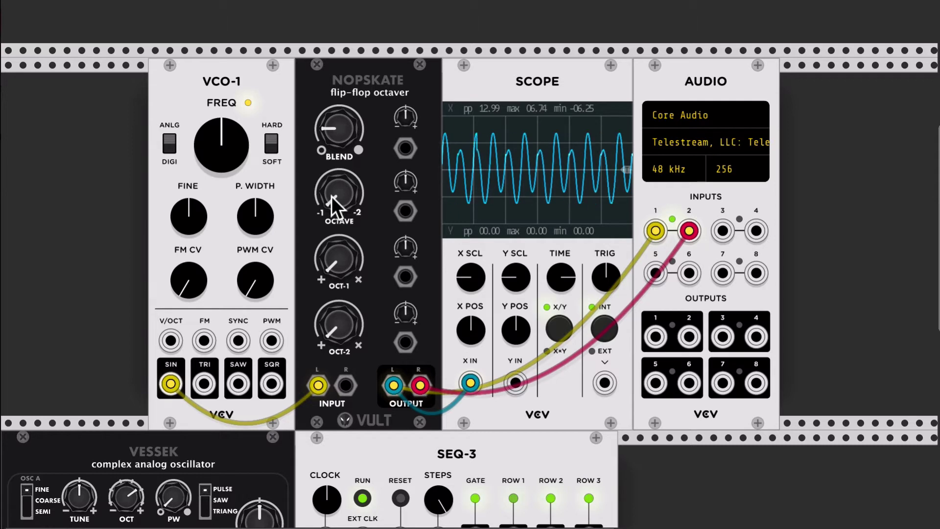
# Dial in Nopskate's octave, blend and OCT-1 knobs for a mixed sub-octave waveform
pyautogui.moveTo(331, 196); pyautogui.dragTo(338, 176)
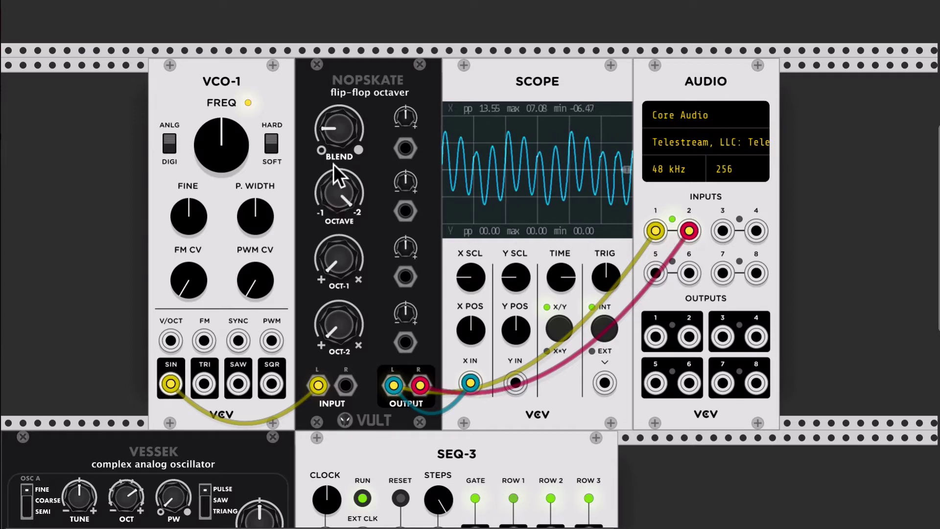
pyautogui.moveTo(342, 135); pyautogui.dragTo(343, 122)
pyautogui.moveTo(342, 189)
pyautogui.mouseDown()
pyautogui.moveTo(343, 230)
pyautogui.moveTo(339, 161)
pyautogui.moveTo(339, 181)
pyautogui.mouseUp()
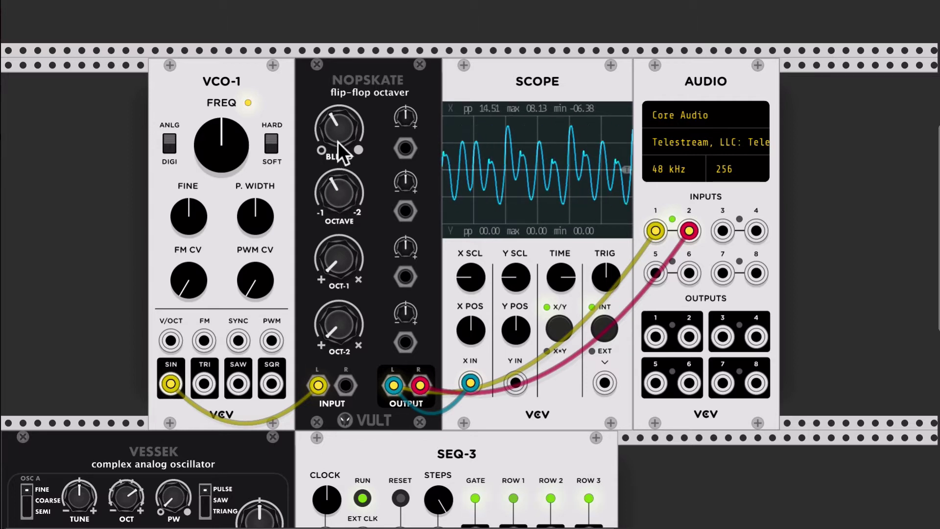
pyautogui.moveTo(336, 147); pyautogui.dragTo(335, 153)
pyautogui.moveTo(343, 195); pyautogui.dragTo(336, 187)
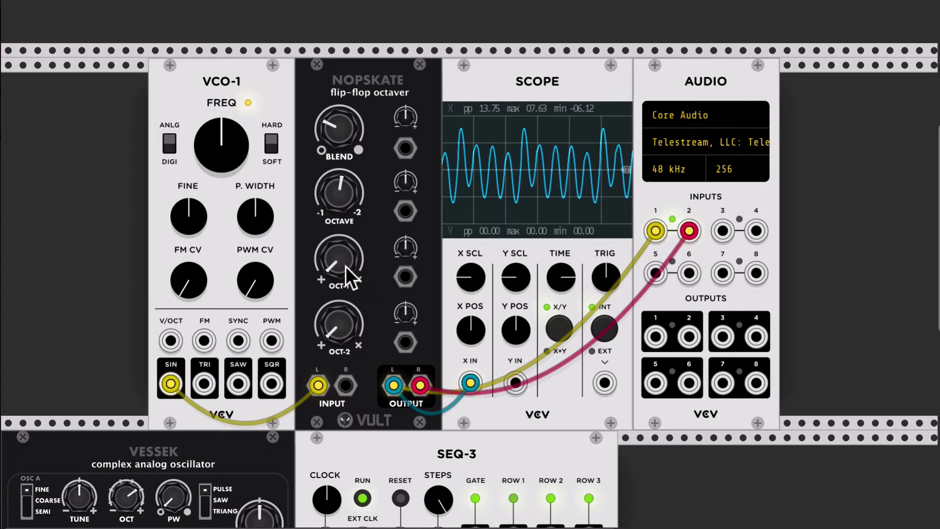
# Lower then raise Nopskate's octave, and push OCT-1, blend and OCT-2 higher
pyautogui.moveTo(342, 188); pyautogui.dragTo(342, 240)
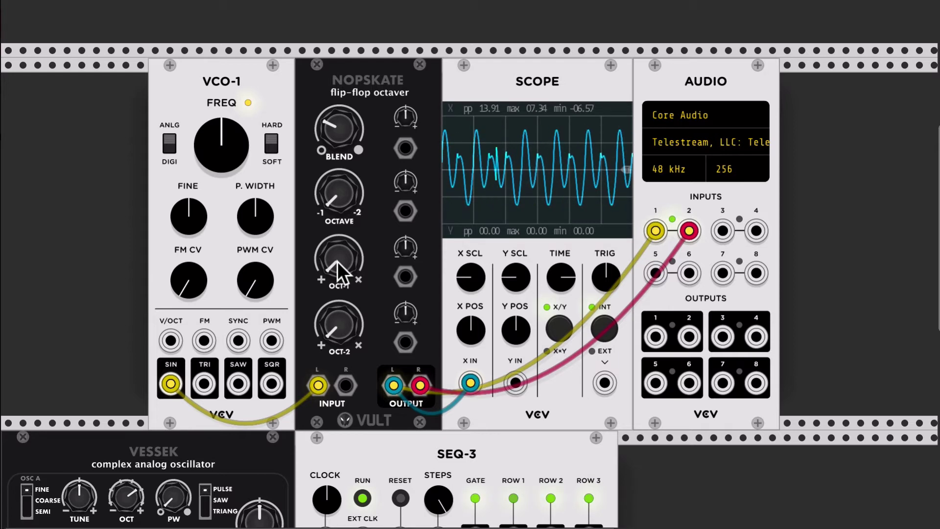
pyautogui.moveTo(337, 262); pyautogui.dragTo(337, 207)
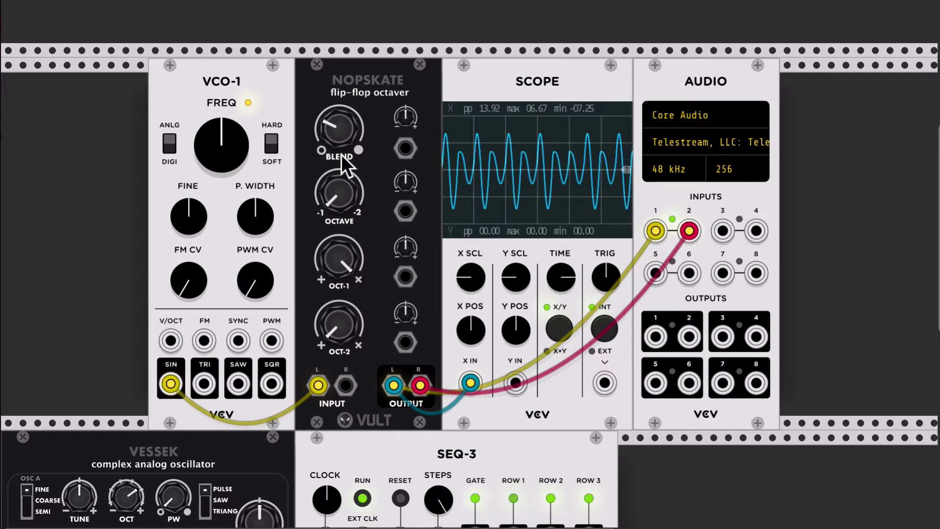
pyautogui.moveTo(334, 135)
pyautogui.mouseDown()
pyautogui.moveTo(333, 87)
pyautogui.moveTo(333, 141)
pyautogui.moveTo(333, 129)
pyautogui.mouseUp()
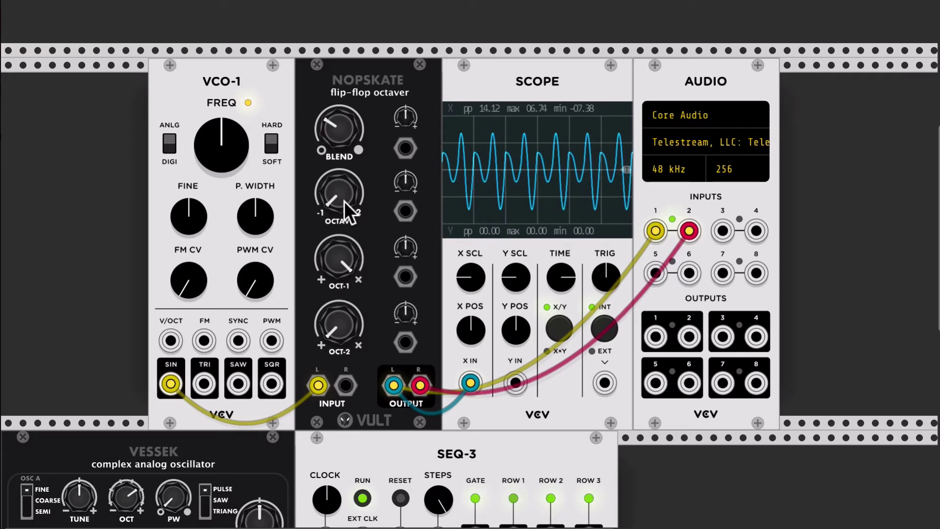
pyautogui.moveTo(340, 316); pyautogui.dragTo(340, 289)
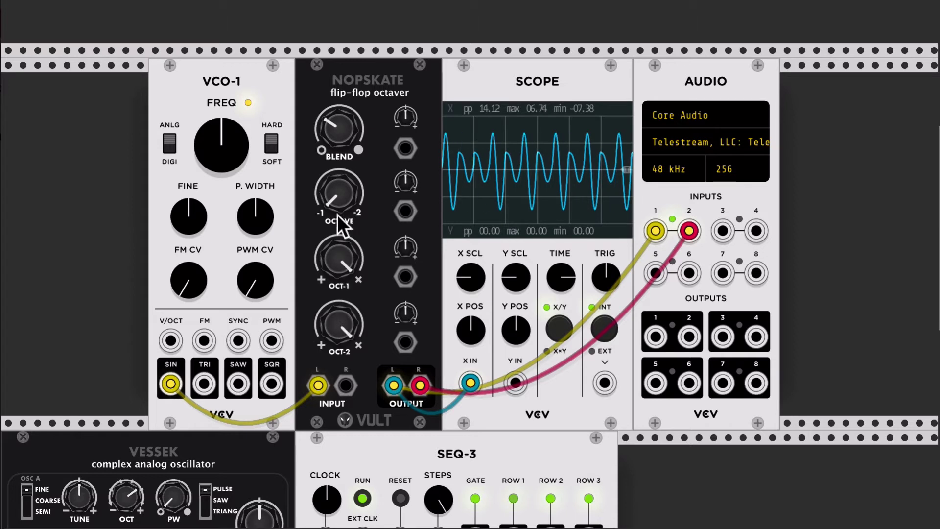
pyautogui.moveTo(339, 194); pyautogui.dragTo(339, 168)
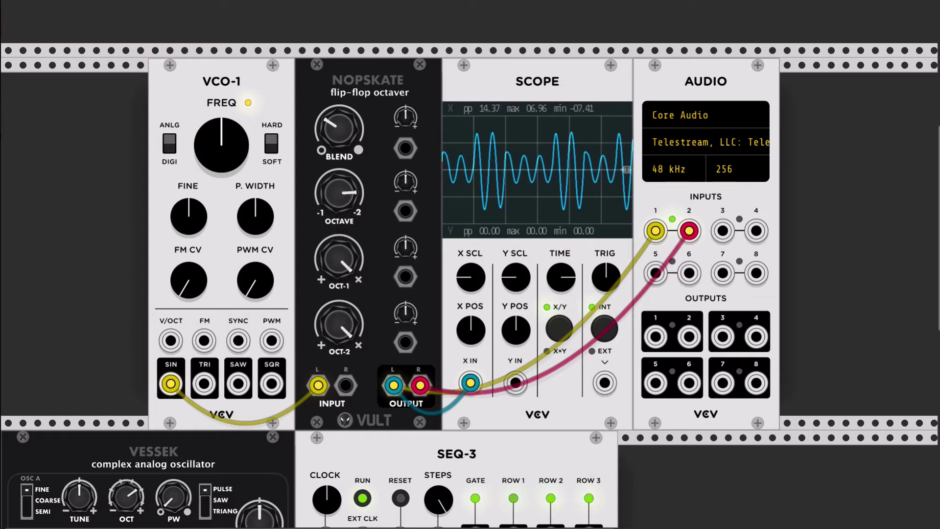
pyautogui.moveTo(338, 128); pyautogui.dragTo(338, 88)
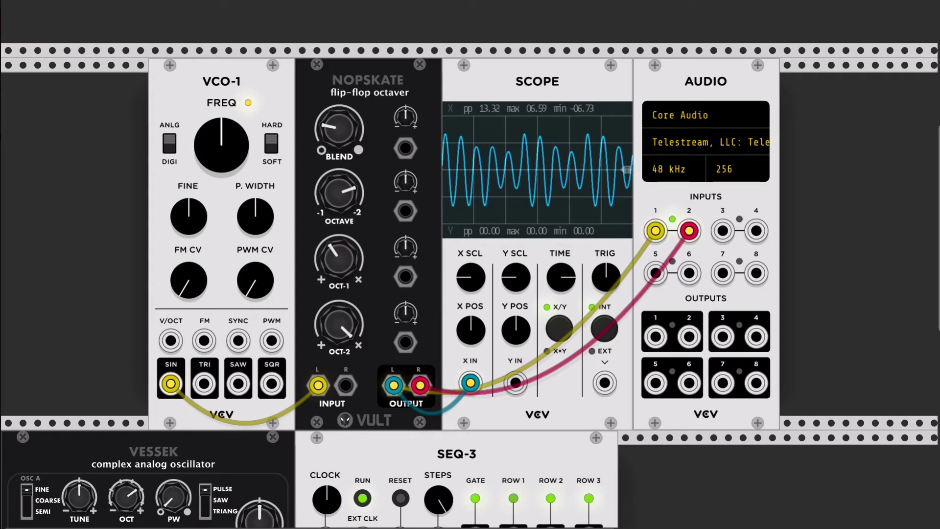
pyautogui.moveTo(339, 324); pyautogui.dragTo(339, 304)
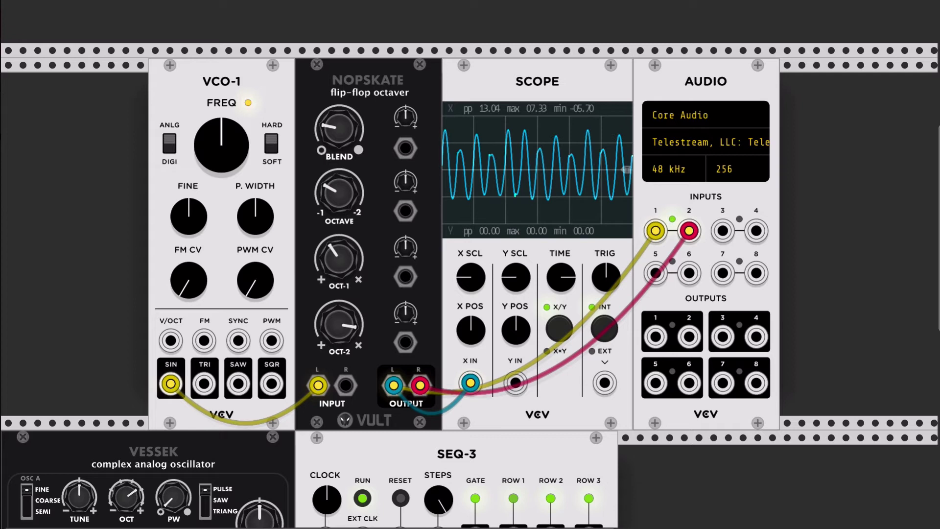
pyautogui.moveTo(339, 192); pyautogui.dragTo(338, 166)
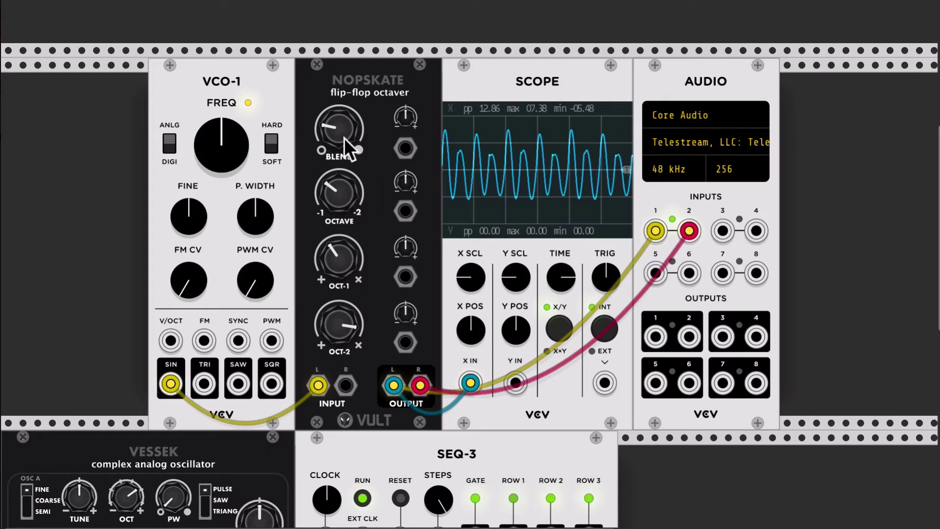
# Unplug the yellow VCO-1 sine cable from Nopskate INPUT L, leaving a flat scope trace
pyautogui.scroll(-2, 345, 142)
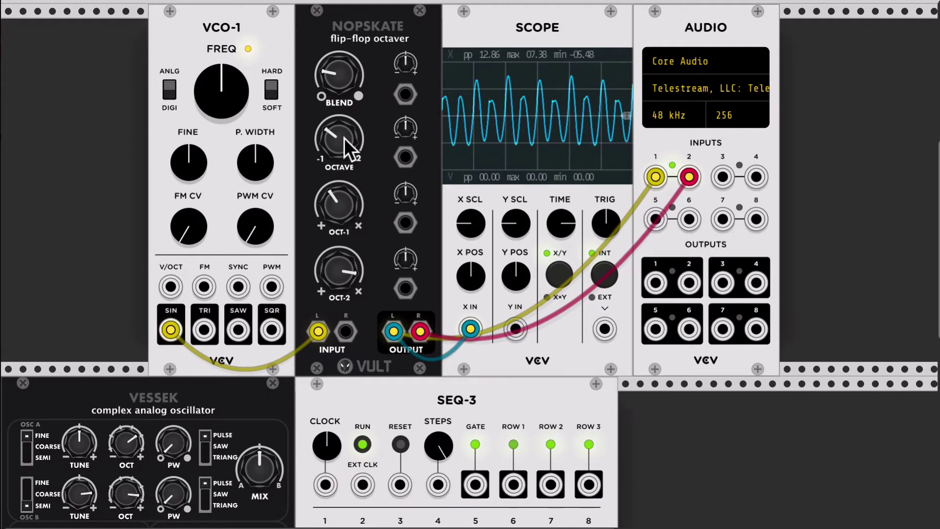
pyautogui.scroll(2, 344, 138)
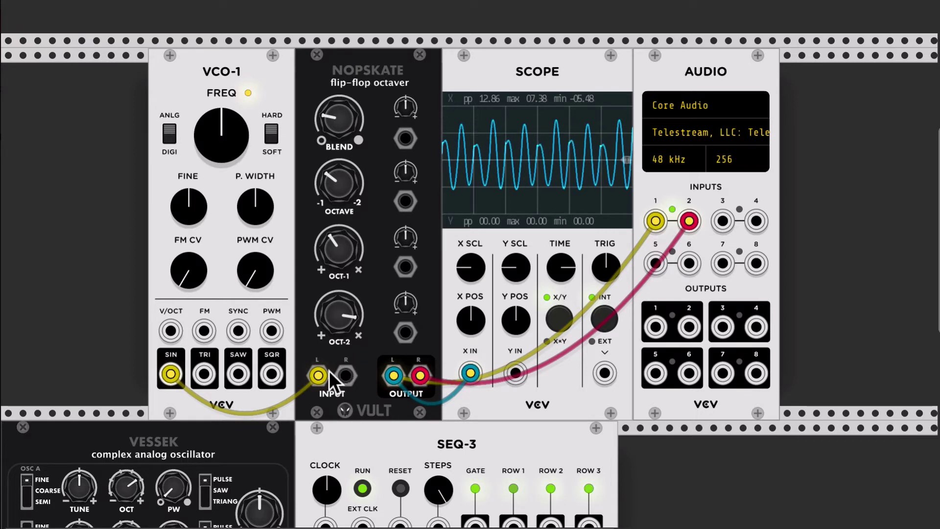
pyautogui.moveTo(319, 374); pyautogui.dragTo(297, 375)
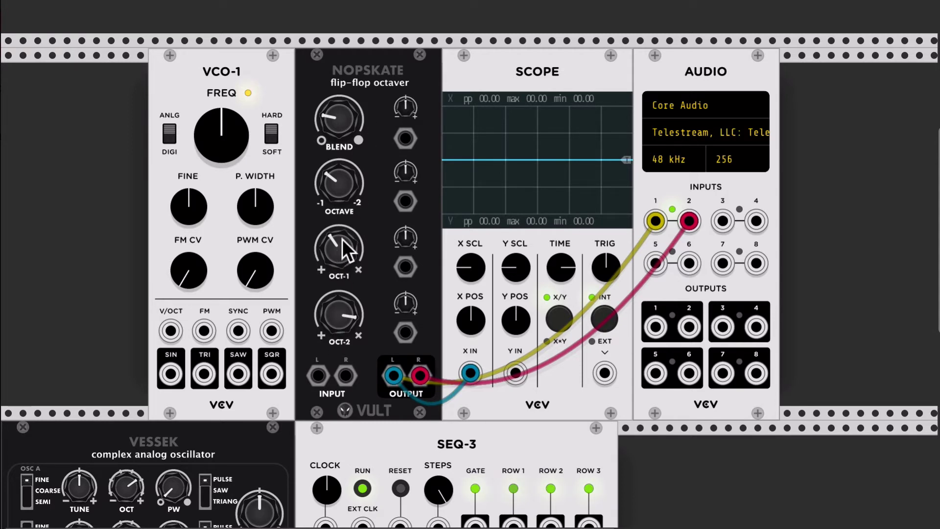
pyautogui.scroll(-1, 342, 239)
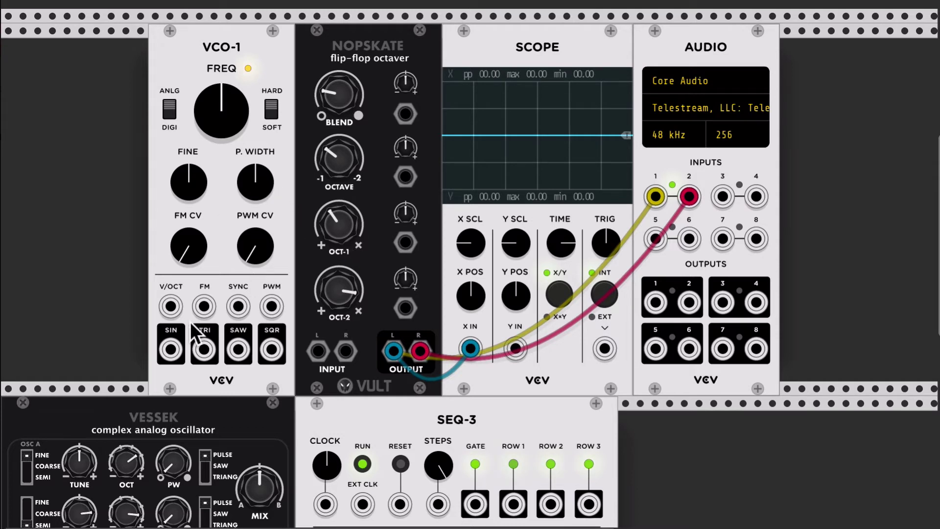
# Reconnect VCO-1's sine to Nopskate INPUT L and nudge the blend and octave settings
pyautogui.moveTo(173, 347); pyautogui.dragTo(313, 343)
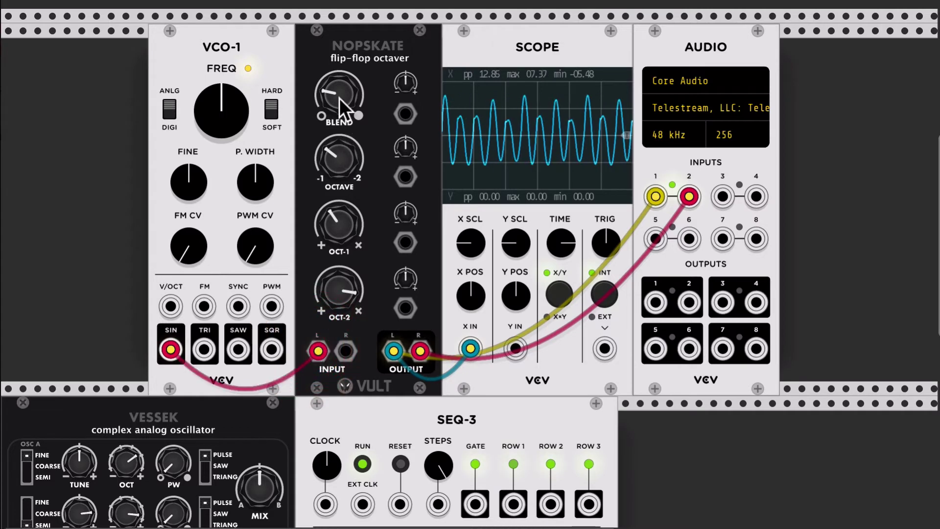
pyautogui.moveTo(336, 94); pyautogui.dragTo(339, 98)
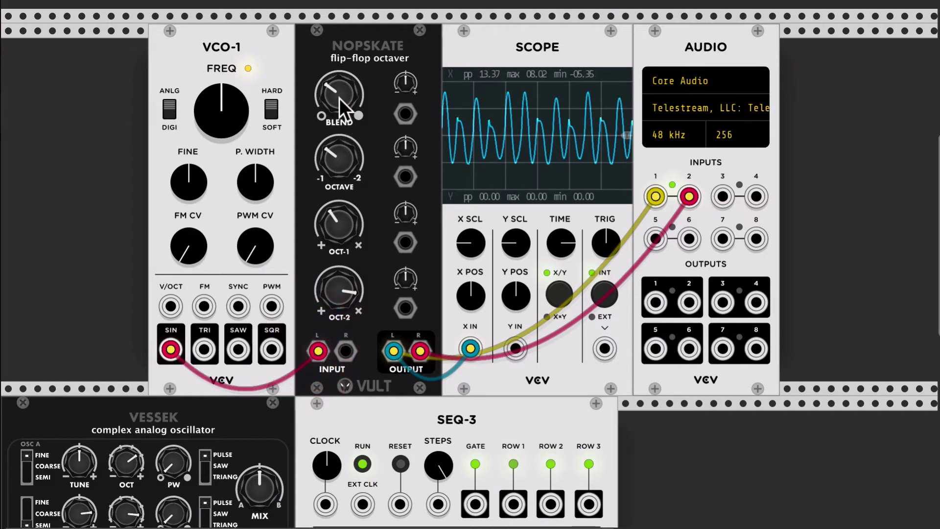
pyautogui.moveTo(339, 161); pyautogui.dragTo(342, 182)
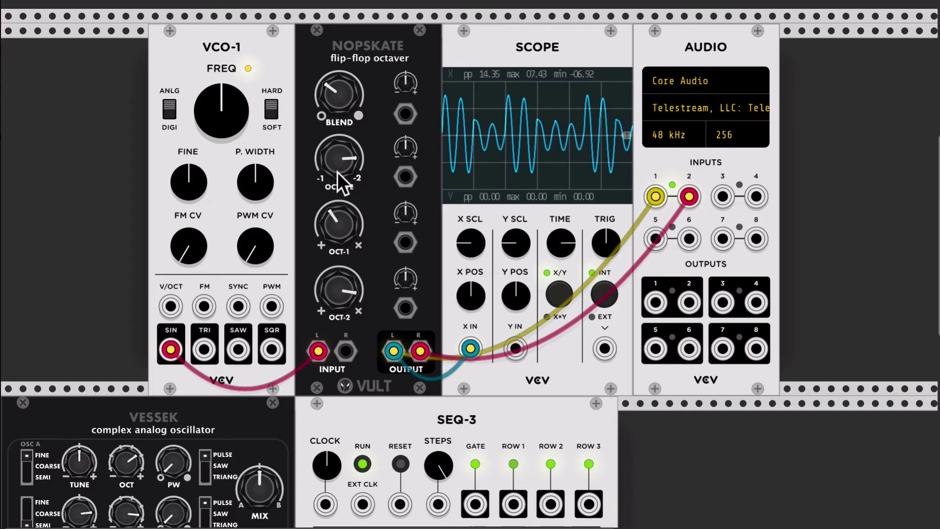
# Replace the sine cable on Nopskate INPUT L with a cable from Vessek OUT
pyautogui.moveTo(319, 350); pyautogui.dragTo(292, 365)
pyautogui.scroll(-3, 292, 365)
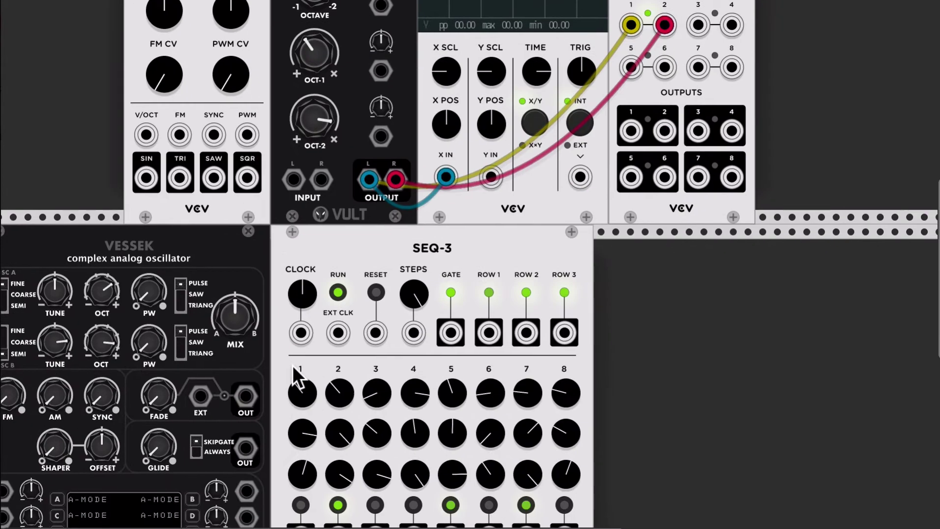
pyautogui.scroll(-2, 292, 365)
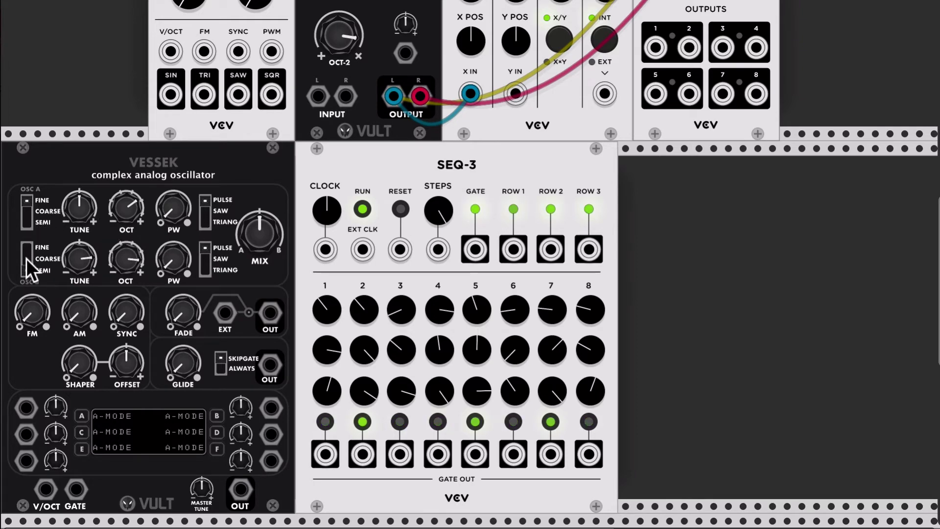
pyautogui.moveTo(239, 489); pyautogui.dragTo(316, 260)
pyautogui.scroll(3, 306, 189)
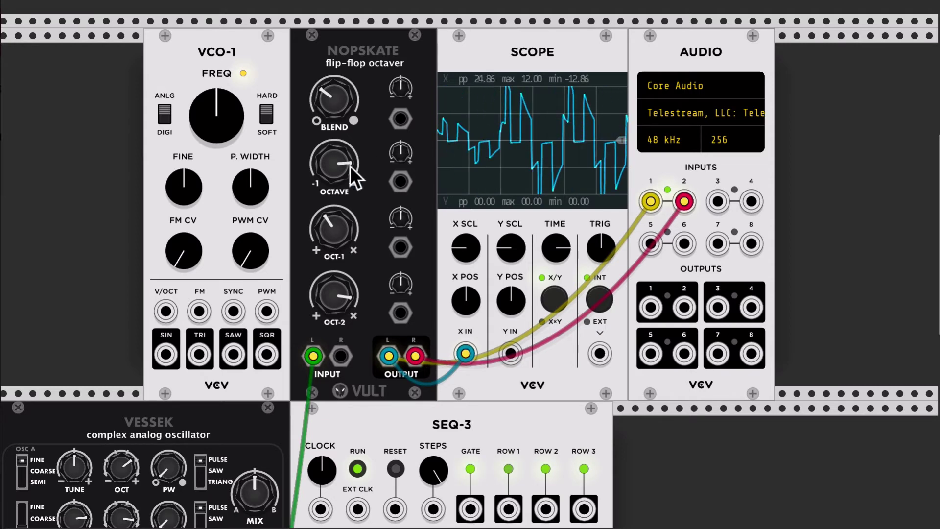
# Reduce Nopskate's blend, adjust the octave, raise OCT-1 and turn OCT-2 down
pyautogui.moveTo(333, 164); pyautogui.dragTo(334, 186)
pyautogui.moveTo(342, 105); pyautogui.dragTo(334, 44)
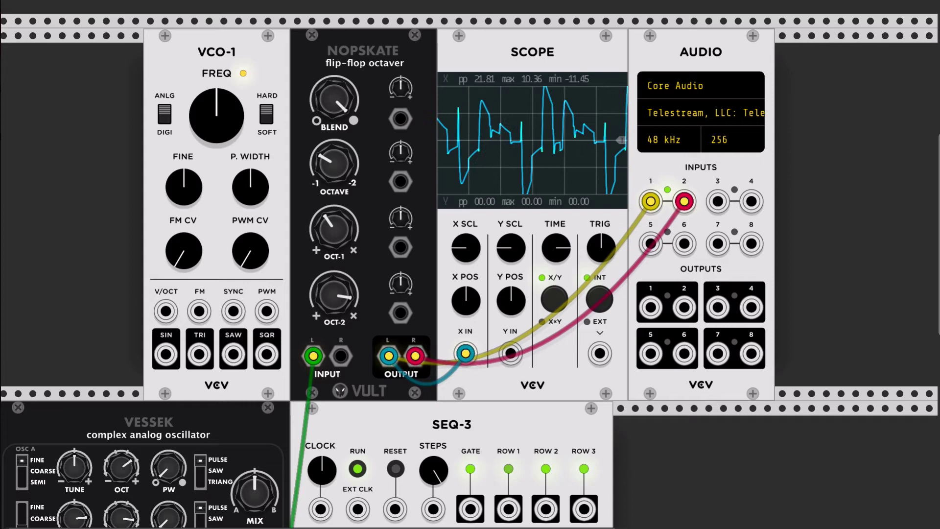
pyautogui.moveTo(333, 44); pyautogui.dragTo(334, 68)
pyautogui.moveTo(334, 164); pyautogui.dragTo(334, 144)
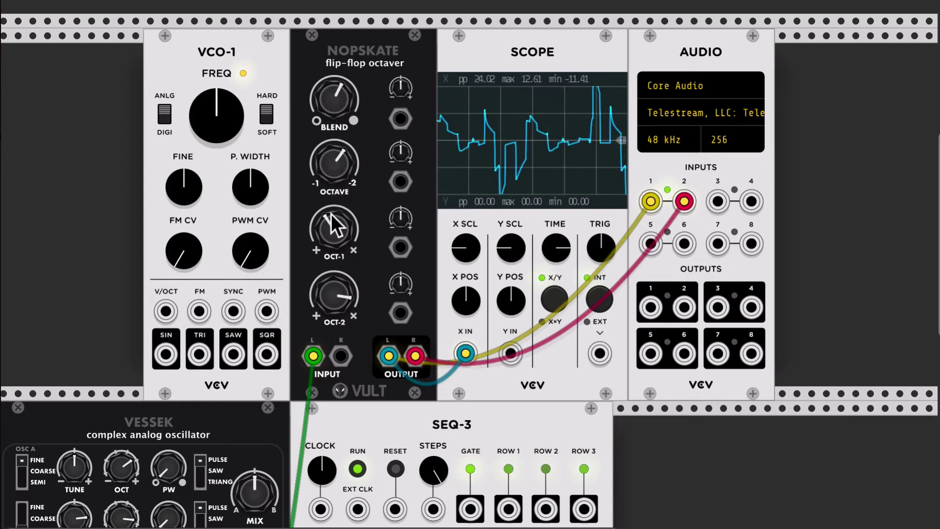
pyautogui.moveTo(334, 228); pyautogui.dragTo(334, 208)
pyautogui.moveTo(333, 293); pyautogui.dragTo(334, 323)
pyautogui.moveTo(332, 220); pyautogui.dragTo(333, 228)
# Switch Vessek oscillator A to a saw wave and slightly reduce the Nopskate blend
pyautogui.scroll(-5, 333, 220)
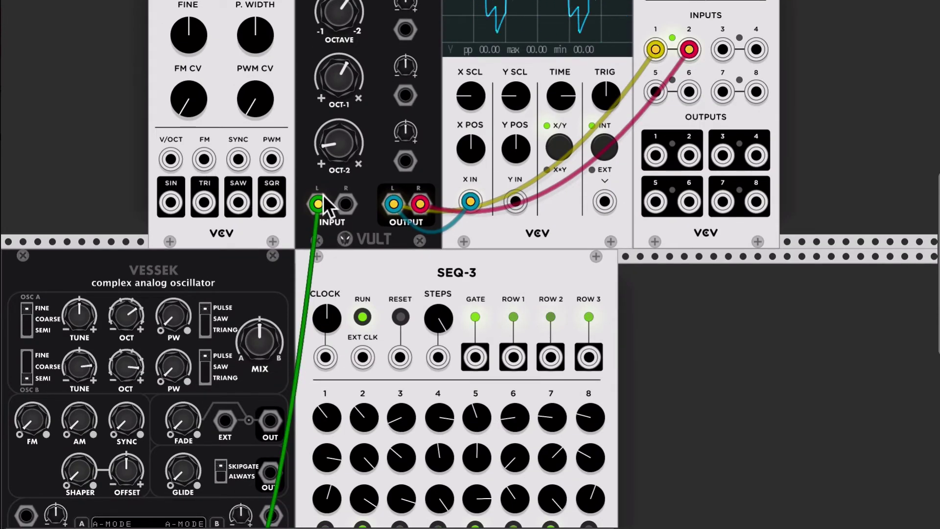
pyautogui.click(204, 333)
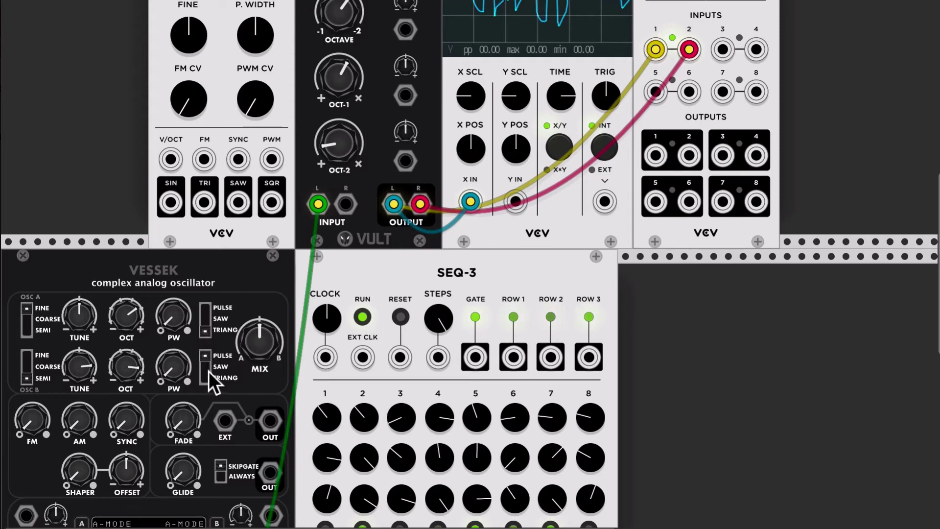
pyautogui.scroll(8, 263, 184)
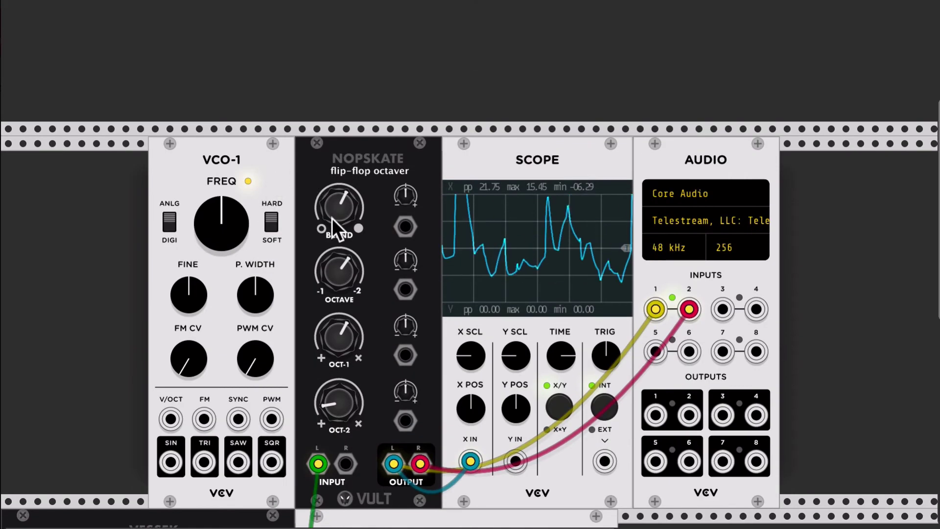
pyautogui.moveTo(332, 219); pyautogui.dragTo(334, 220)
# Shift Vessek oscillator B's octave up and switch it to a saw wave
pyautogui.scroll(-4, 333, 220)
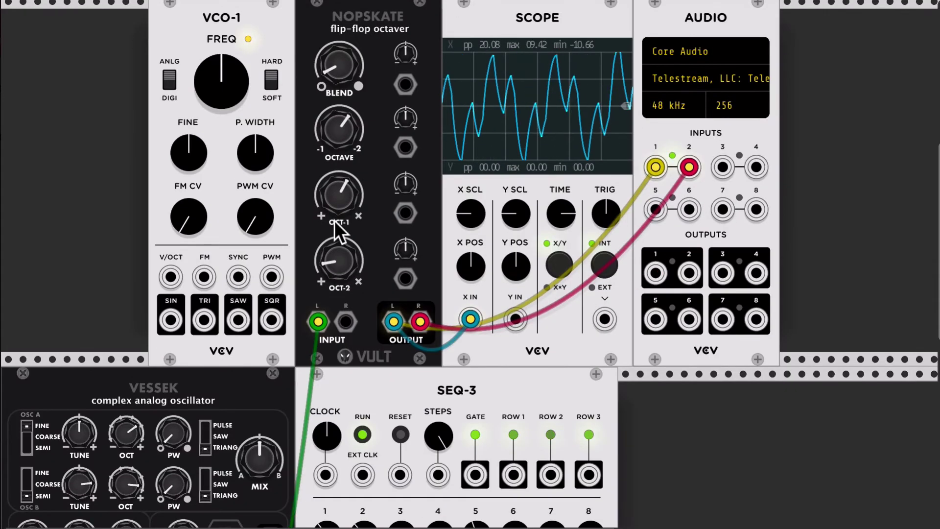
pyautogui.moveTo(128, 437); pyautogui.dragTo(132, 443)
pyautogui.moveTo(126, 490); pyautogui.dragTo(129, 469)
pyautogui.scroll(3, 201, 328)
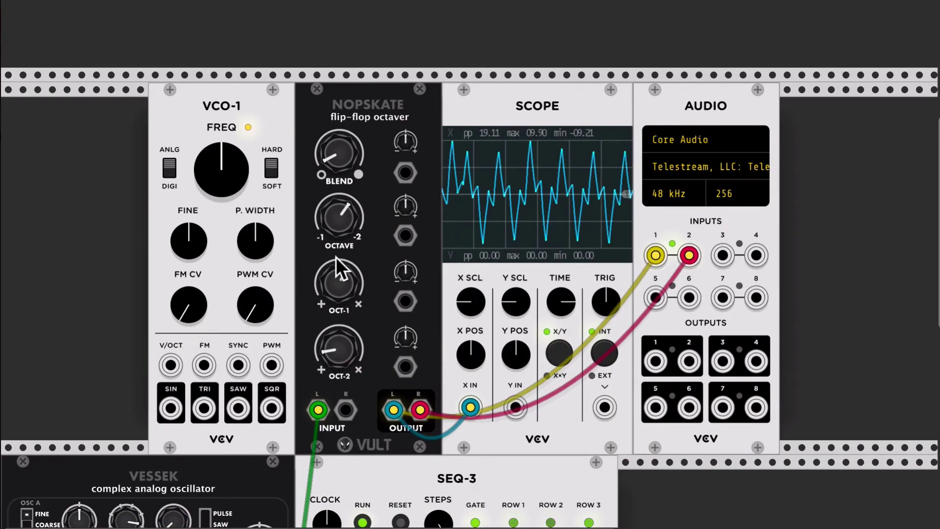
pyautogui.scroll(-5, 335, 257)
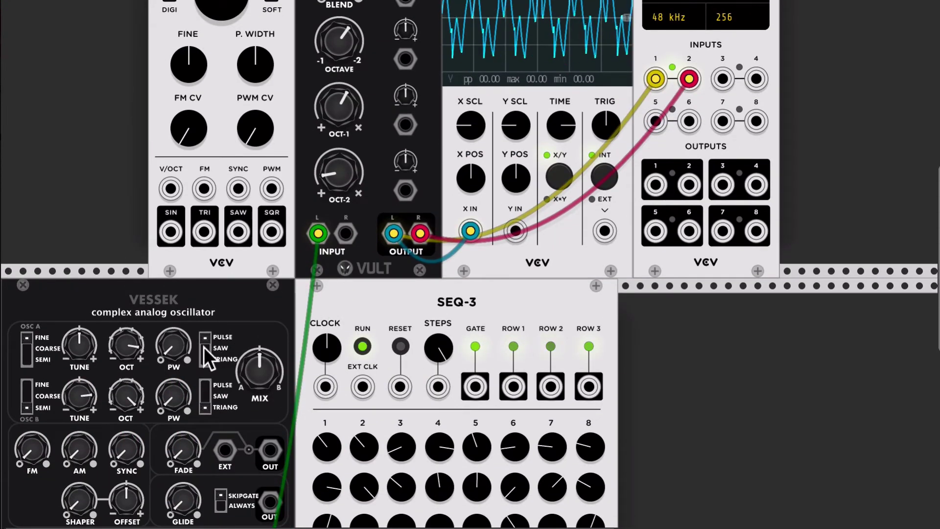
pyautogui.click(208, 394)
pyautogui.scroll(5, 296, 236)
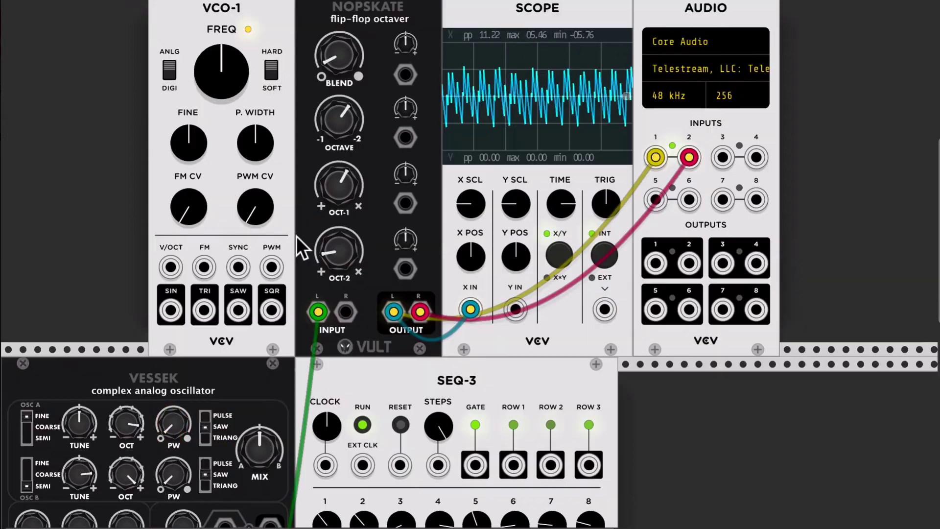
# Raise Nopskate's blend, lower the octave and OCT-1, and set OCT-2 about halfway
pyautogui.moveTo(339, 157); pyautogui.dragTo(339, 147)
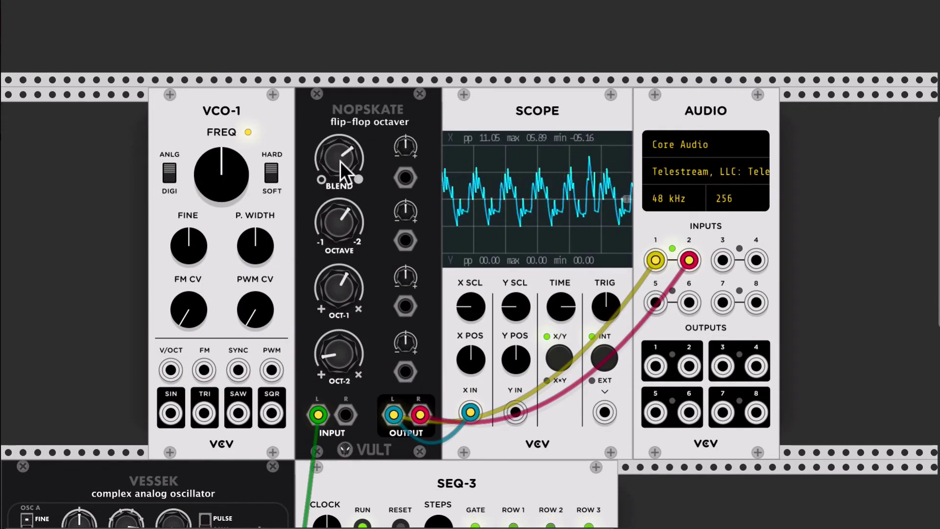
pyautogui.moveTo(343, 218)
pyautogui.mouseDown()
pyautogui.moveTo(342, 232)
pyautogui.moveTo(339, 218)
pyautogui.mouseUp()
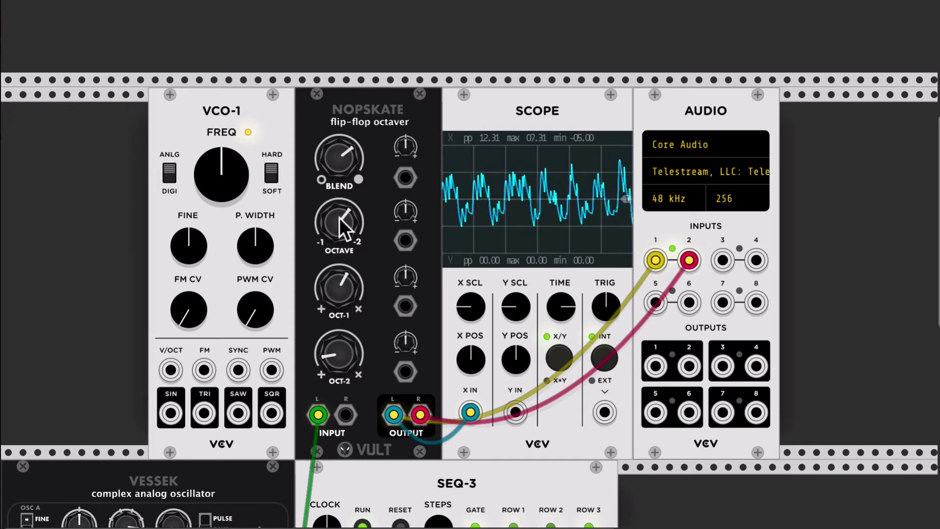
pyautogui.moveTo(337, 274); pyautogui.dragTo(337, 281)
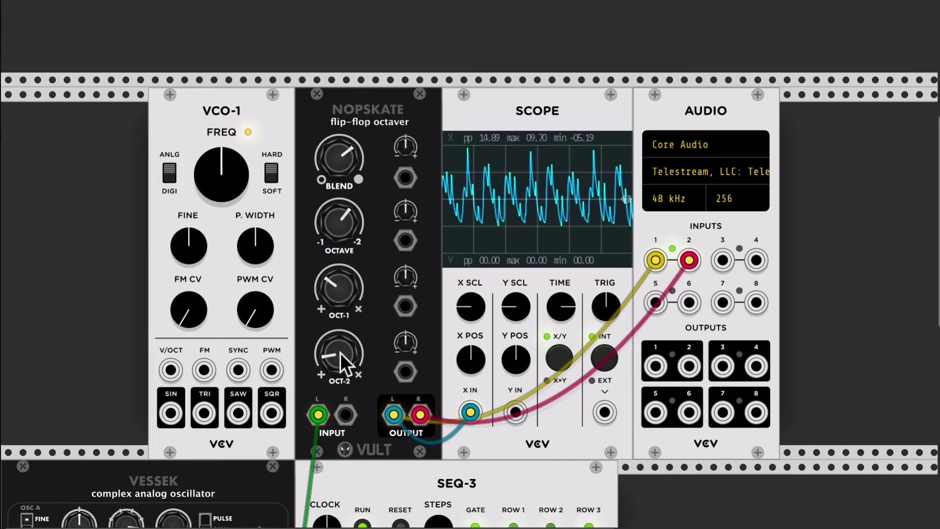
pyautogui.moveTo(341, 352); pyautogui.dragTo(342, 338)
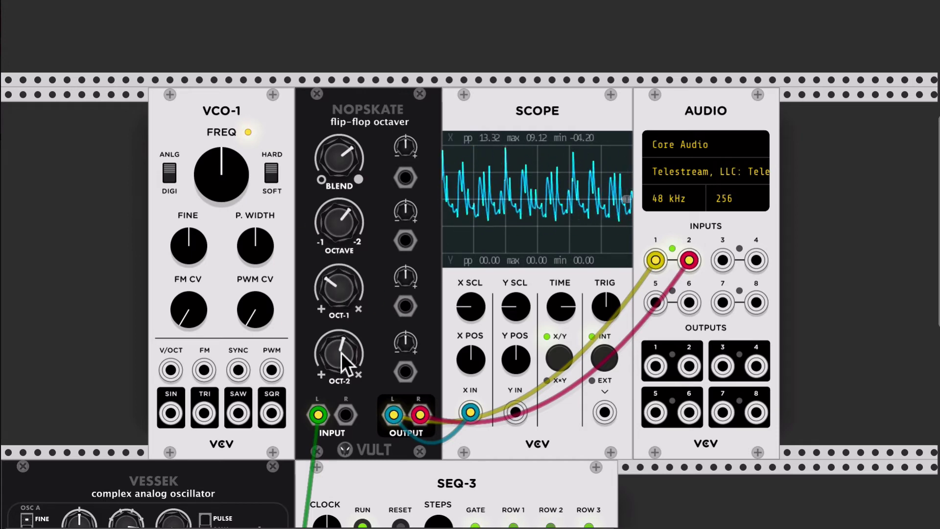
pyautogui.scroll(-5, 342, 352)
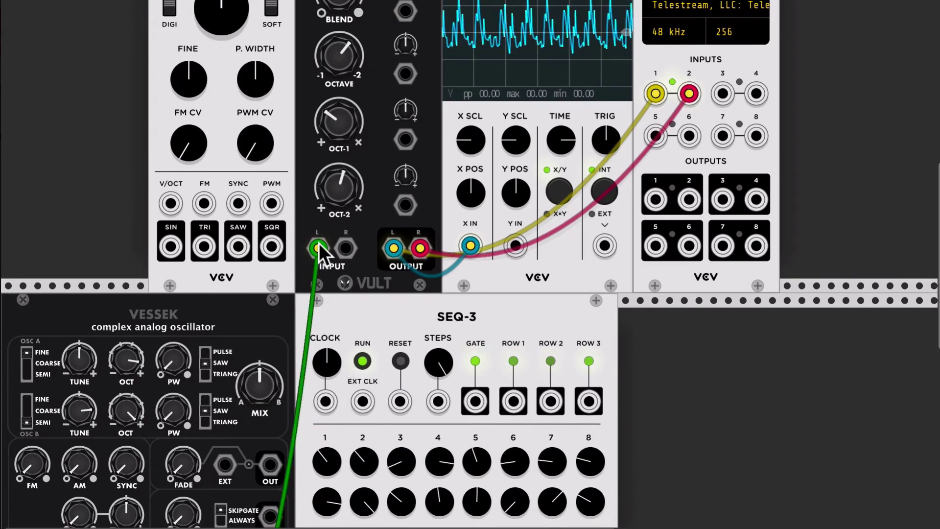
# Swap Nopskate INPUT L from the green Vessek cable to VCO-1's SIN output
pyautogui.moveTo(318, 248)
pyautogui.mouseDown()
pyautogui.moveTo(296, 268)
pyautogui.moveTo(299, 281)
pyautogui.mouseUp()
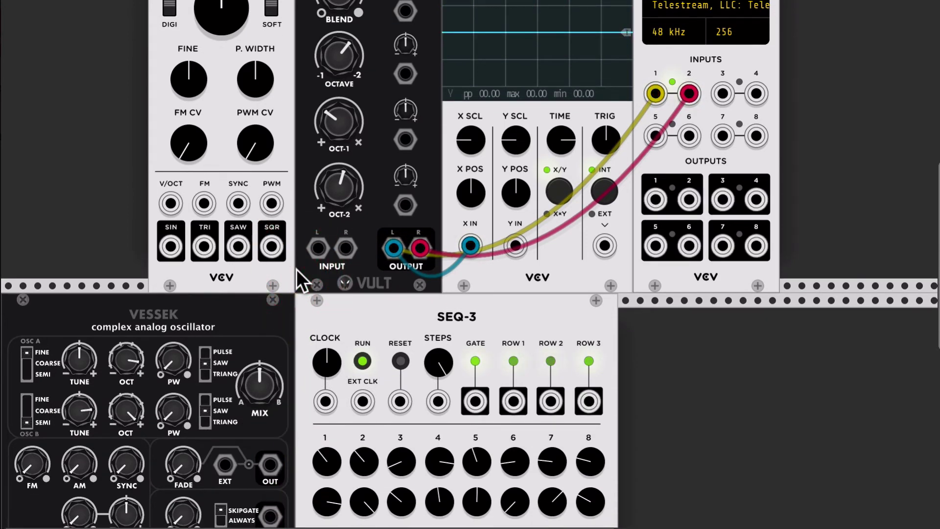
pyautogui.scroll(2, 354, 233)
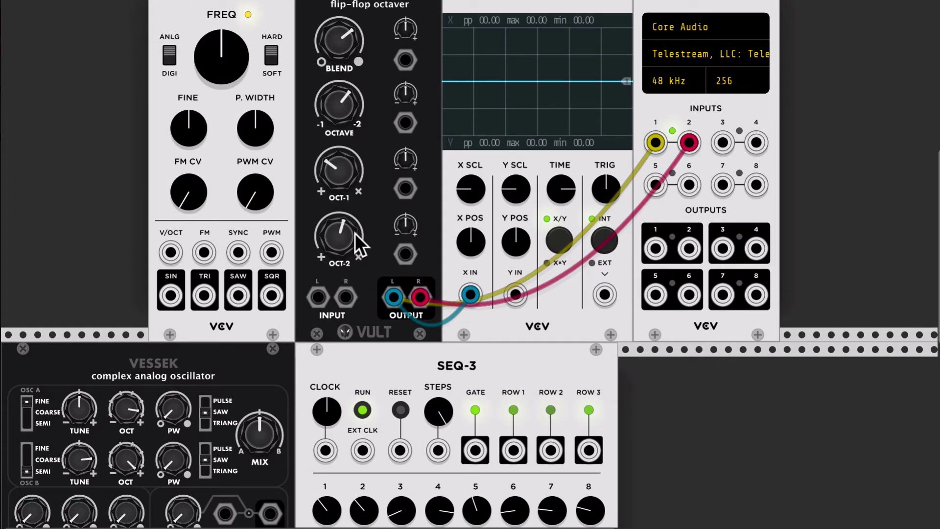
pyautogui.moveTo(321, 294); pyautogui.dragTo(171, 296)
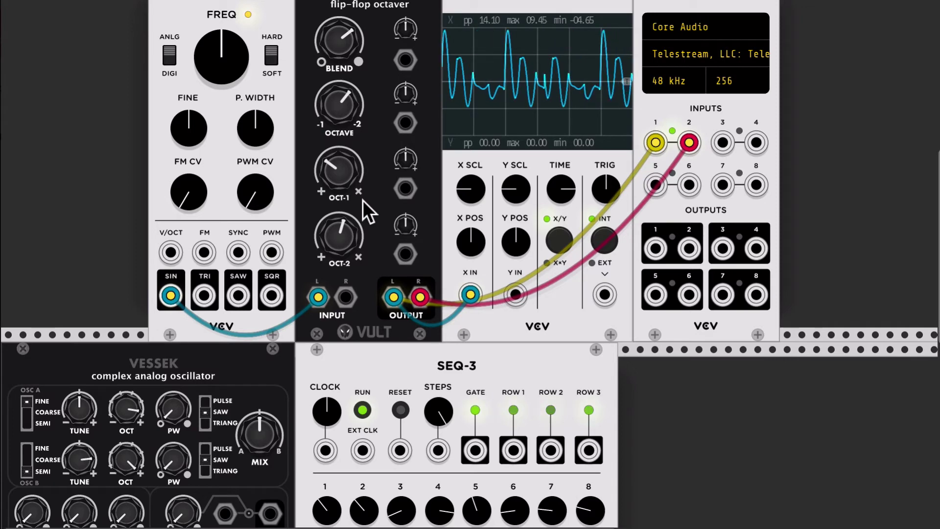
pyautogui.scroll(-5, 505, 425)
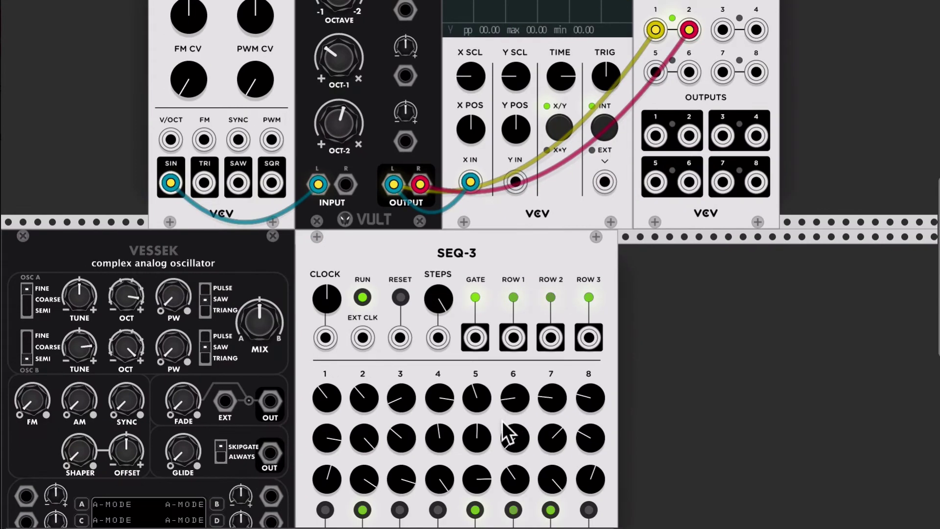
pyautogui.scroll(-4, 439, 447)
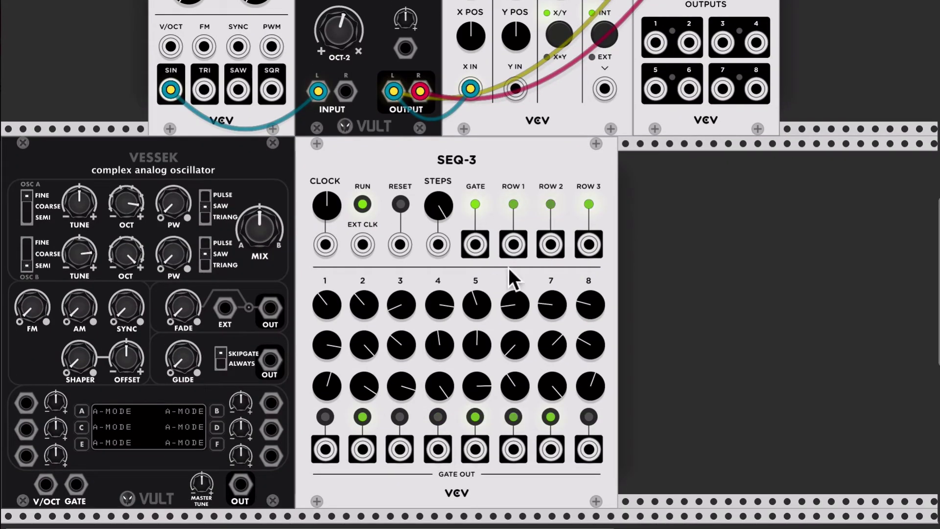
pyautogui.moveTo(514, 245); pyautogui.dragTo(486, 151)
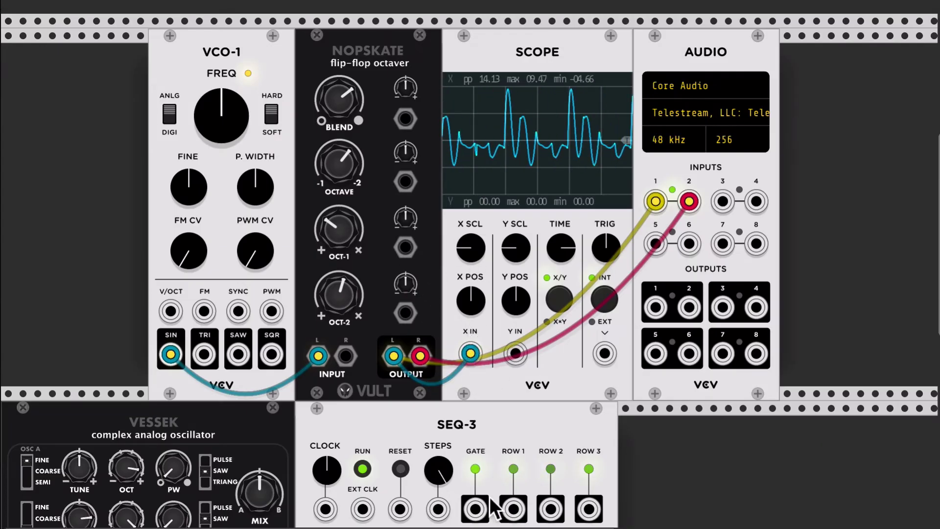
# Patch SEQ-3's ROW 1, ROW 2 and ROW 3 outputs into Nopskate's CV inputs
pyautogui.moveTo(513, 508); pyautogui.dragTo(412, 287)
pyautogui.scroll(-5, 471, 330)
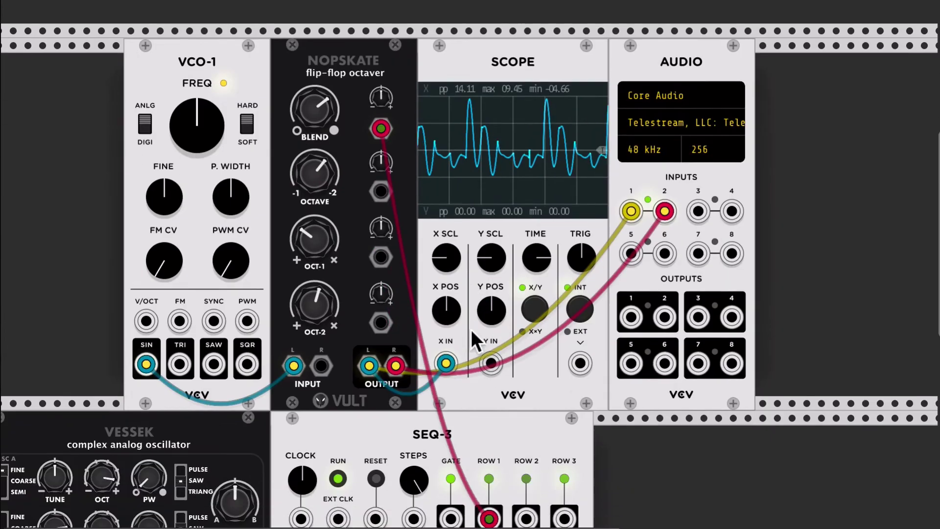
pyautogui.moveTo(376, 94)
pyautogui.mouseDown()
pyautogui.moveTo(485, 380)
pyautogui.moveTo(521, 420)
pyautogui.moveTo(557, 417)
pyautogui.moveTo(493, 373)
pyautogui.moveTo(371, 159)
pyautogui.moveTo(377, 110)
pyautogui.mouseUp()
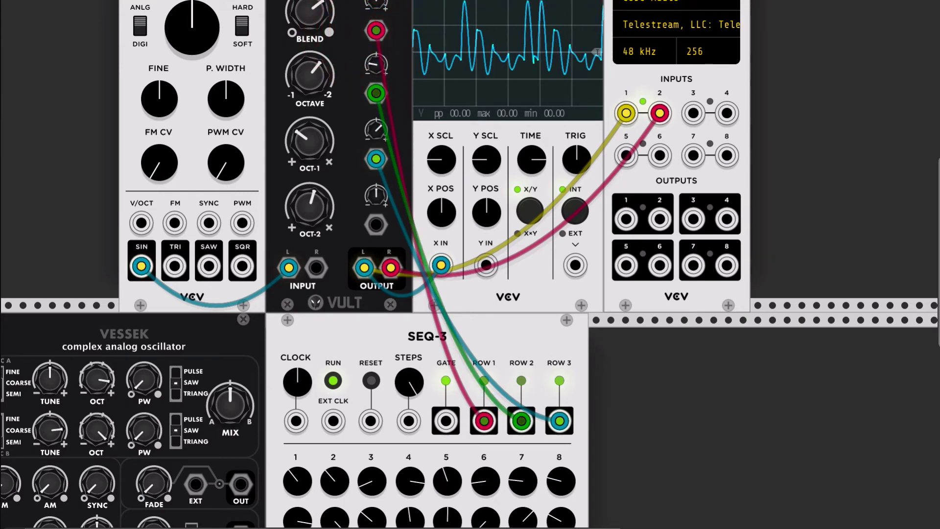
pyautogui.scroll(5, 382, 85)
# Set the row modulation depths, recenter Nopskate's blend and speed up the SEQ-3 clock
pyautogui.moveTo(390, 132); pyautogui.dragTo(390, 141)
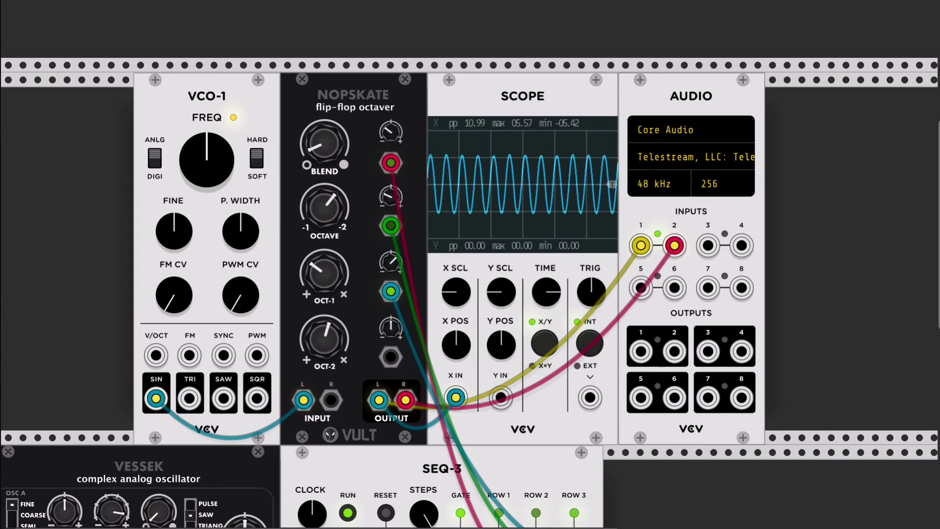
pyautogui.moveTo(324, 142); pyautogui.dragTo(324, 151)
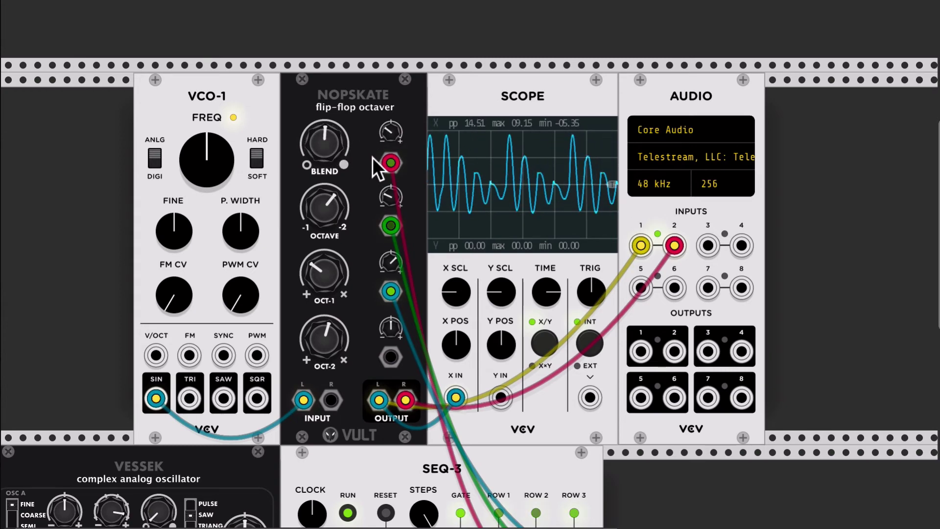
pyautogui.scroll(-2, 372, 157)
pyautogui.moveTo(398, 207); pyautogui.dragTo(398, 196)
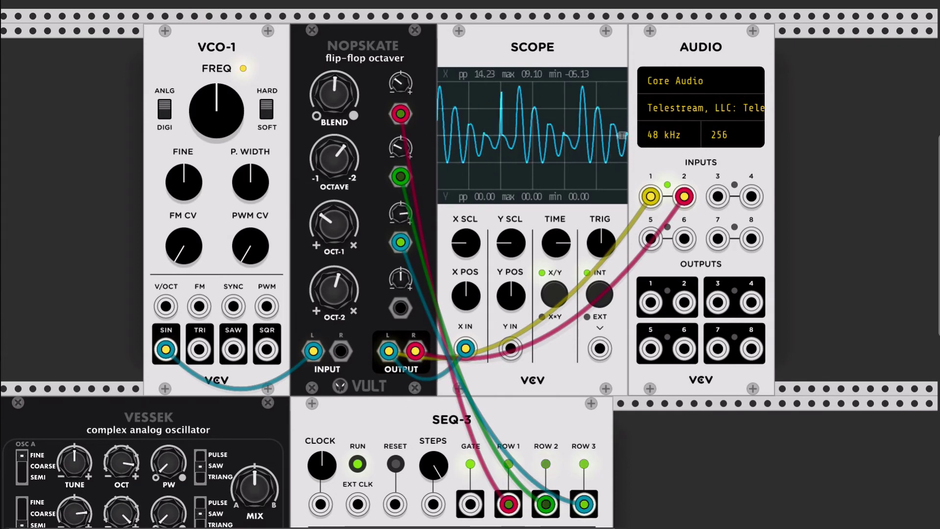
pyautogui.scroll(-2, 397, 332)
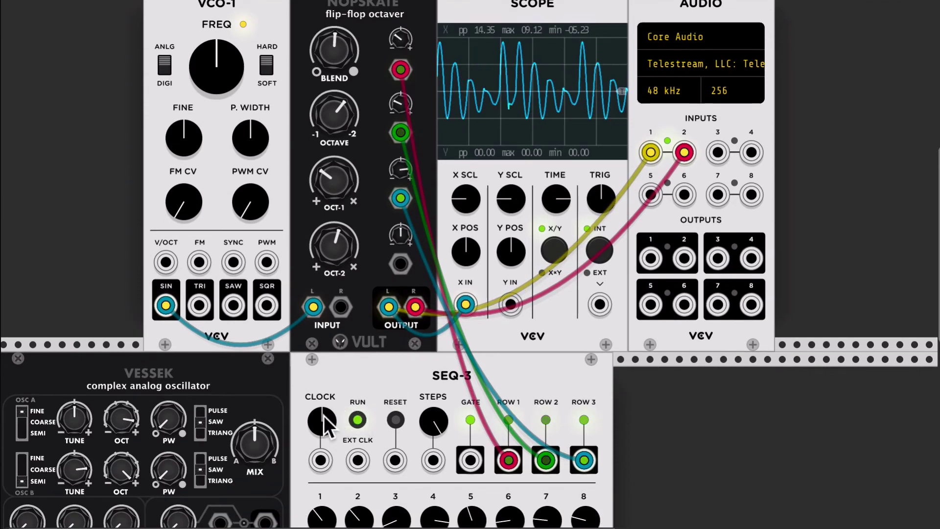
pyautogui.moveTo(326, 426); pyautogui.dragTo(325, 416)
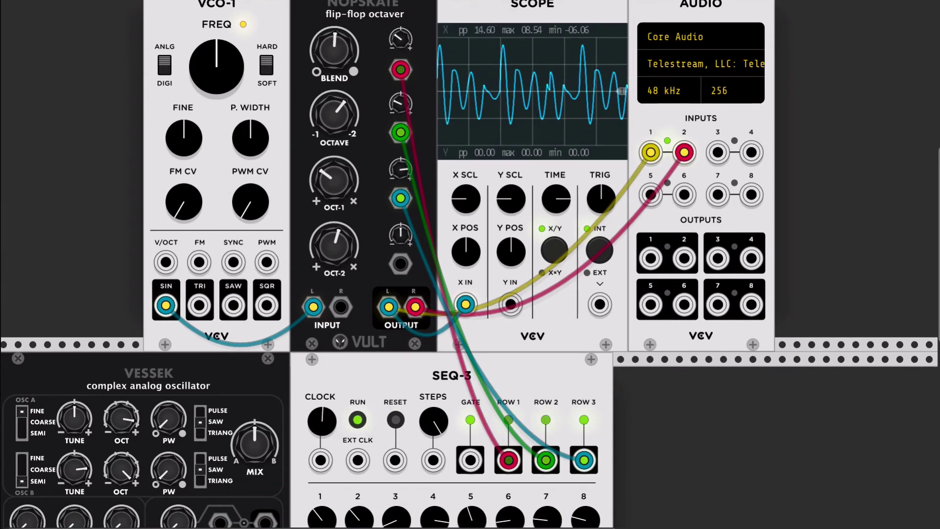
# Move the Nopskate INPUT L cable over to the Vessek OUT jack
pyautogui.scroll(-3, 266, 280)
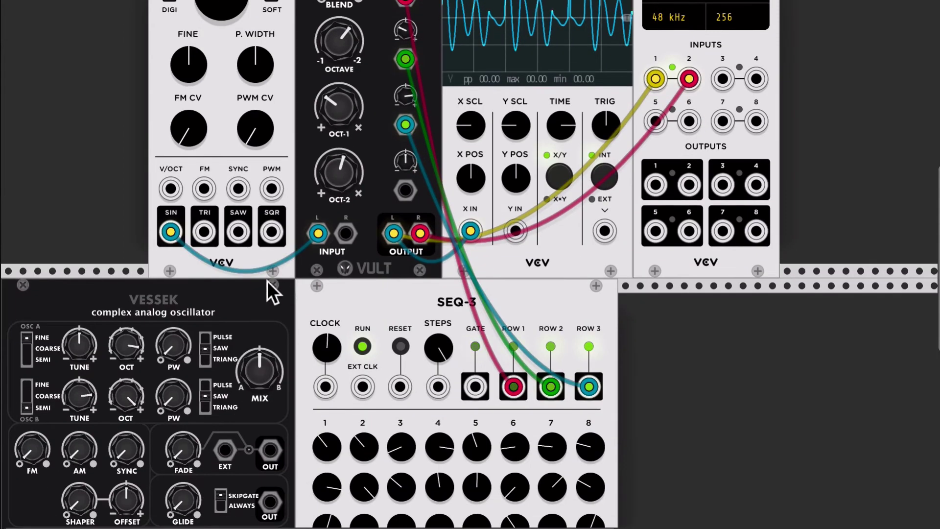
pyautogui.moveTo(321, 232); pyautogui.dragTo(238, 379)
pyautogui.scroll(-5, 235, 438)
pyautogui.scroll(-6, 235, 437)
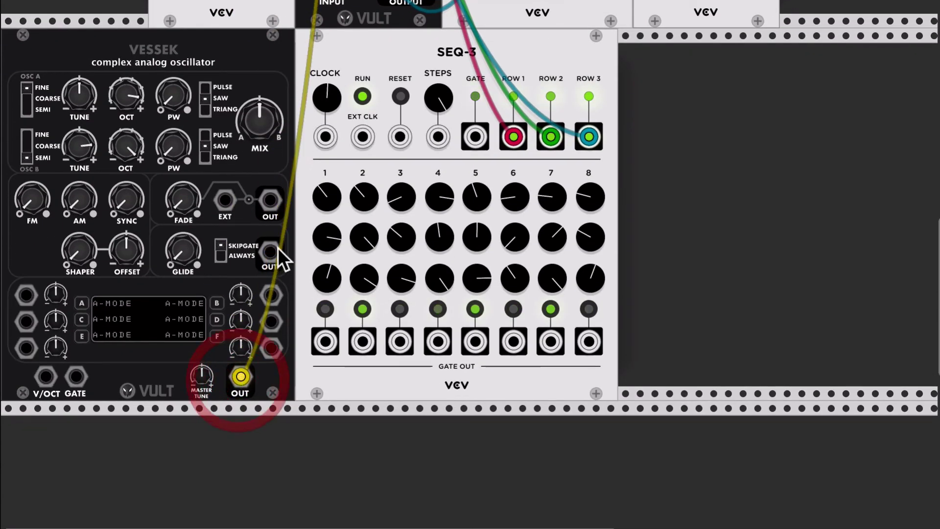
pyautogui.scroll(12, 277, 248)
pyautogui.scroll(-5, 277, 248)
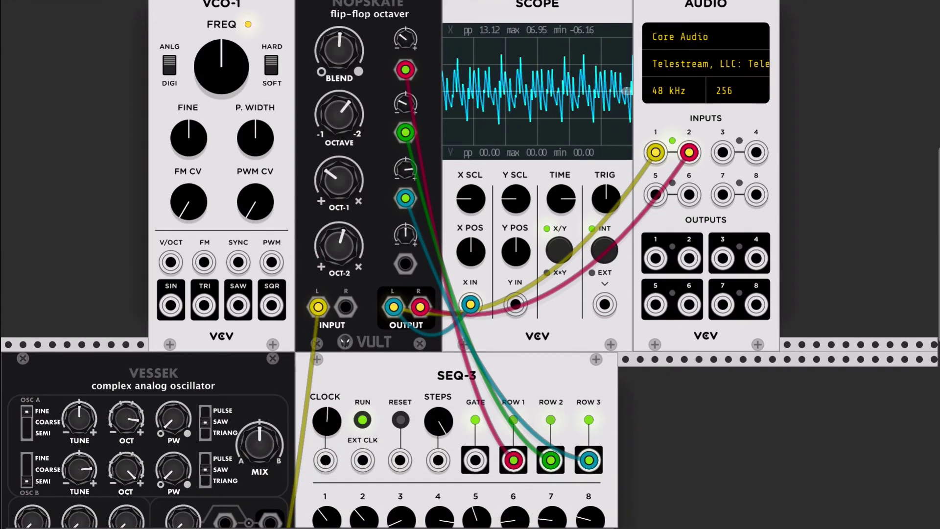
# Raise Vessek oscillator A's octave, reduce SEQ-3's steps and randomize Nopskate
pyautogui.moveTo(126, 417); pyautogui.dragTo(126, 409)
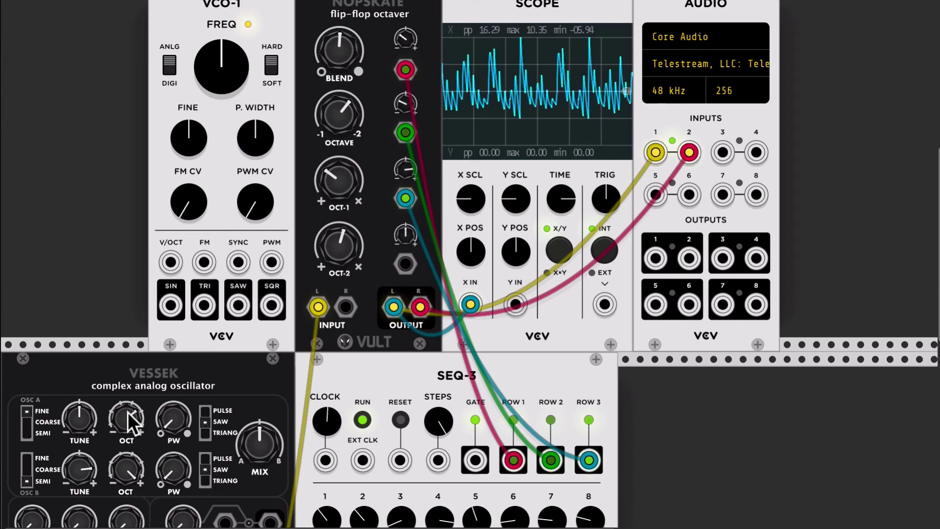
pyautogui.scroll(-3, 462, 277)
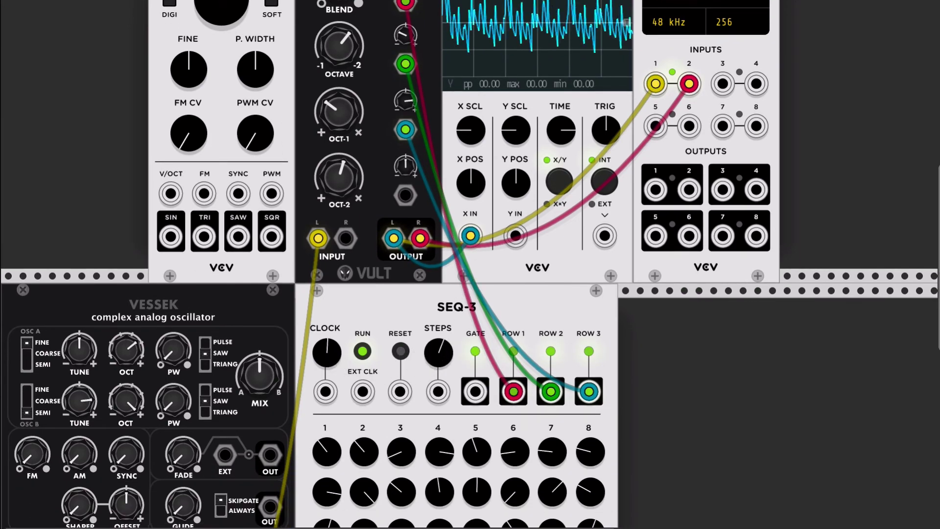
pyautogui.moveTo(437, 345); pyautogui.dragTo(437, 352)
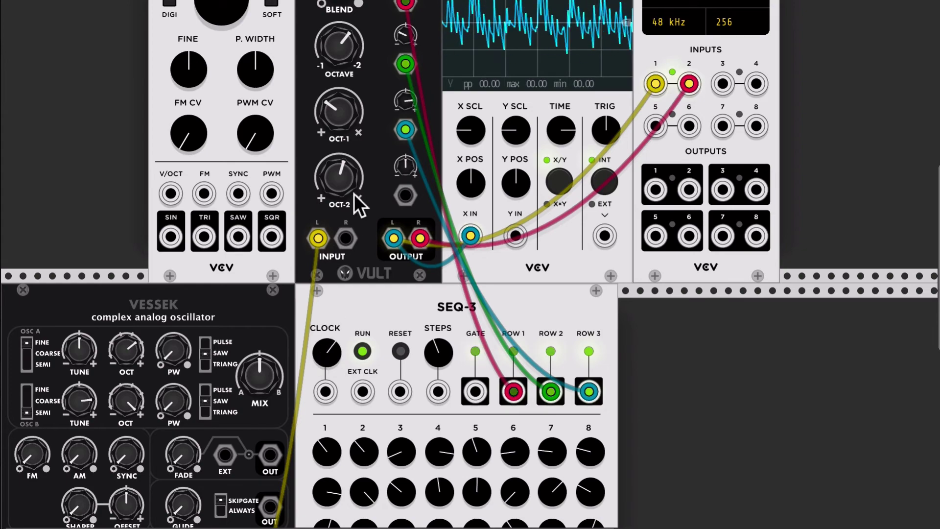
pyautogui.scroll(8, 354, 193)
pyautogui.press('super+r')
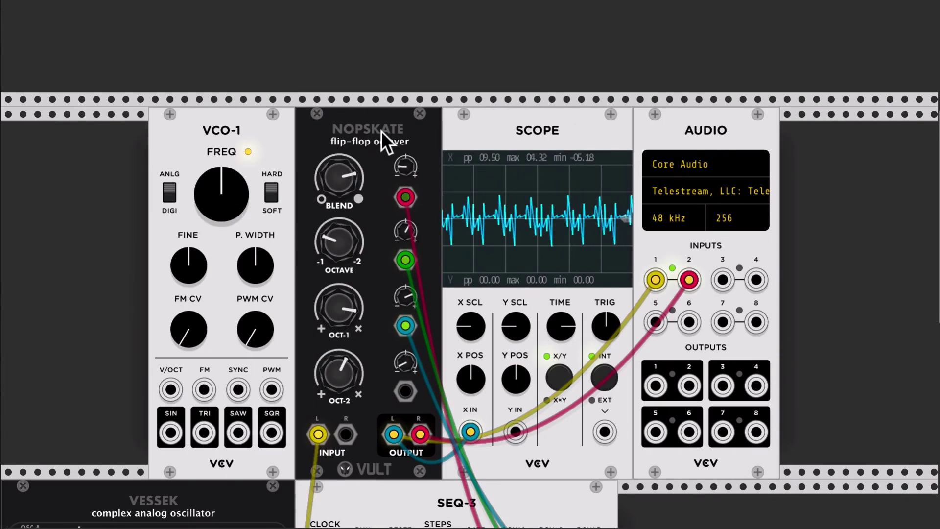
pyautogui.scroll(-6, 345, 301)
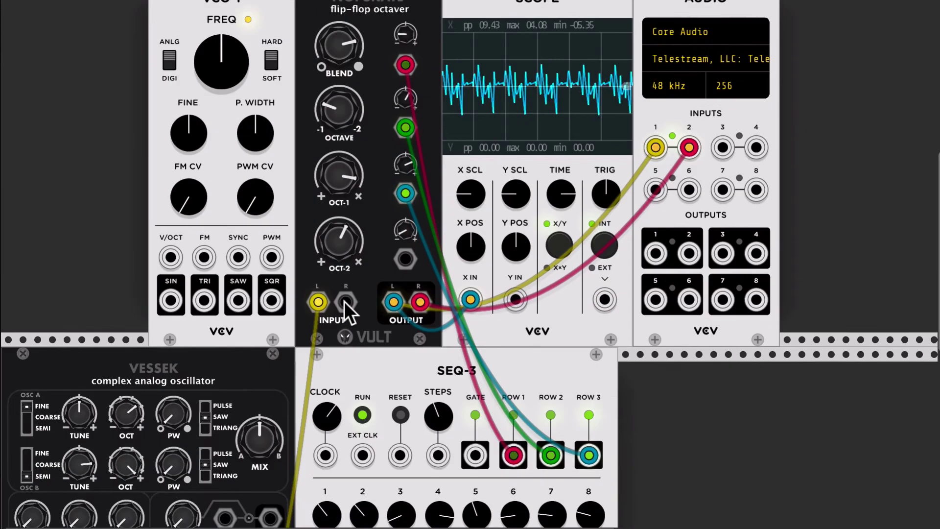
# Replace the Vessek cable on Nopskate INPUT L with VCO-1's sine and reduce SEQ-3's steps
pyautogui.moveTo(316, 291); pyautogui.dragTo(254, 303)
pyautogui.moveTo(171, 291); pyautogui.dragTo(318, 292)
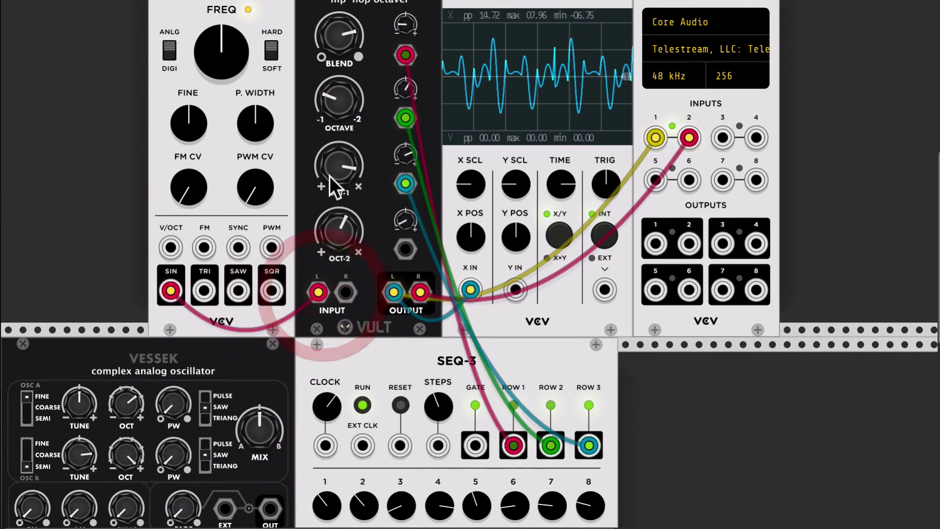
pyautogui.scroll(8, 330, 175)
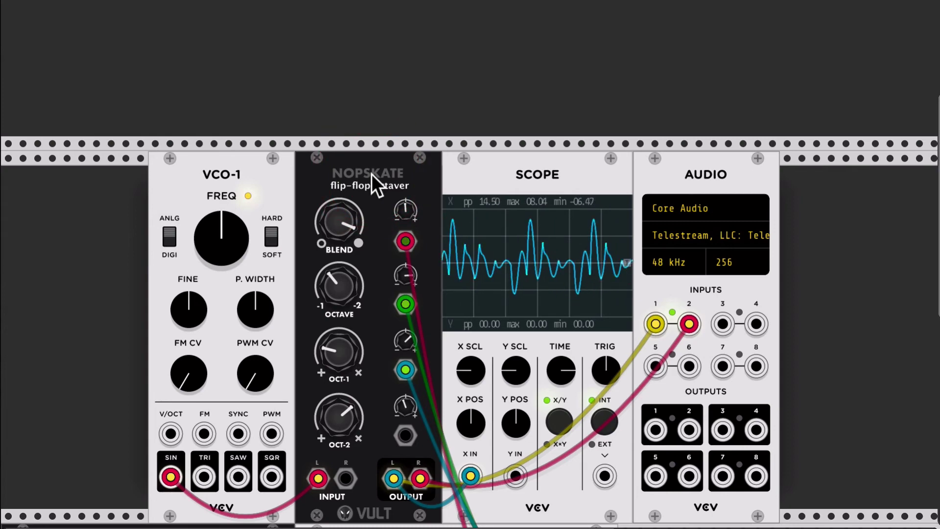
pyautogui.scroll(-2, 371, 175)
pyautogui.scroll(-5, 370, 174)
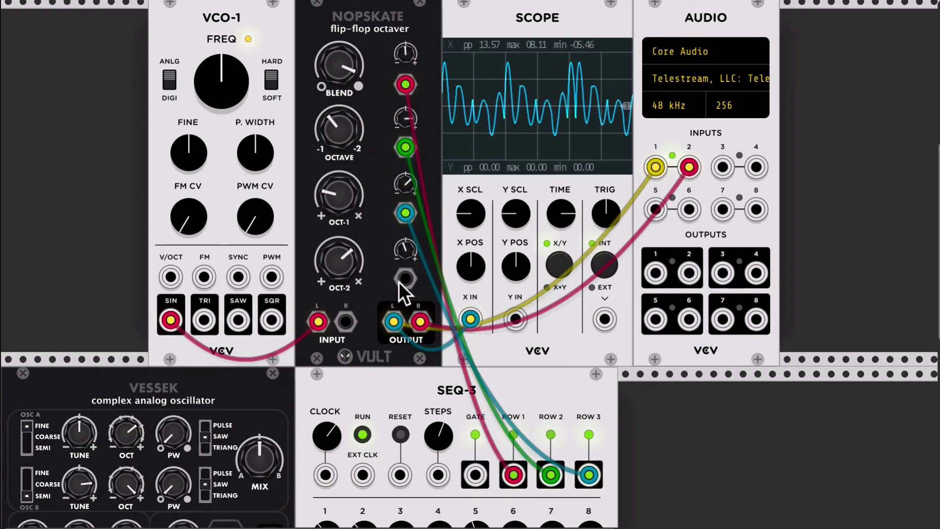
pyautogui.moveTo(438, 439); pyautogui.dragTo(438, 455)
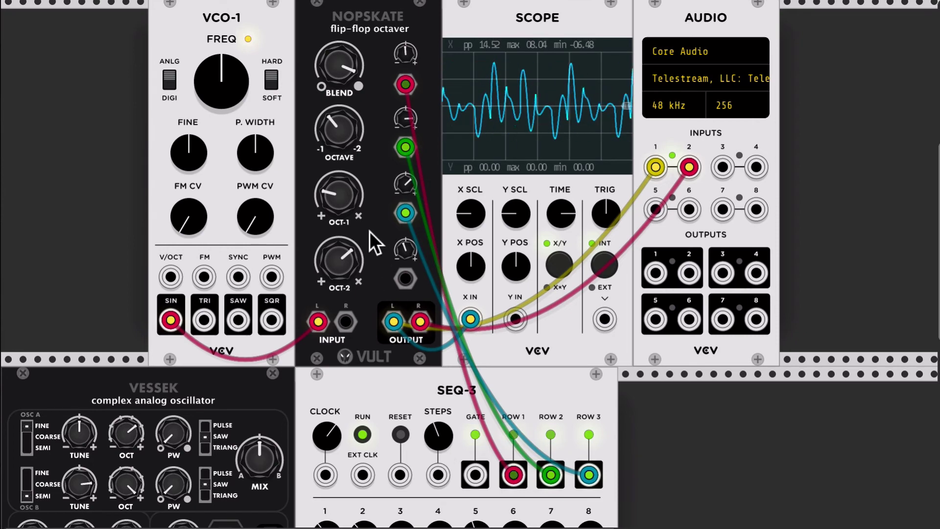
pyautogui.scroll(5, 369, 230)
# Randomize Nopskate repeatedly and move the VCO-1 cable from SIN to SAW
pyautogui.hotkey('ctrl', 'r')
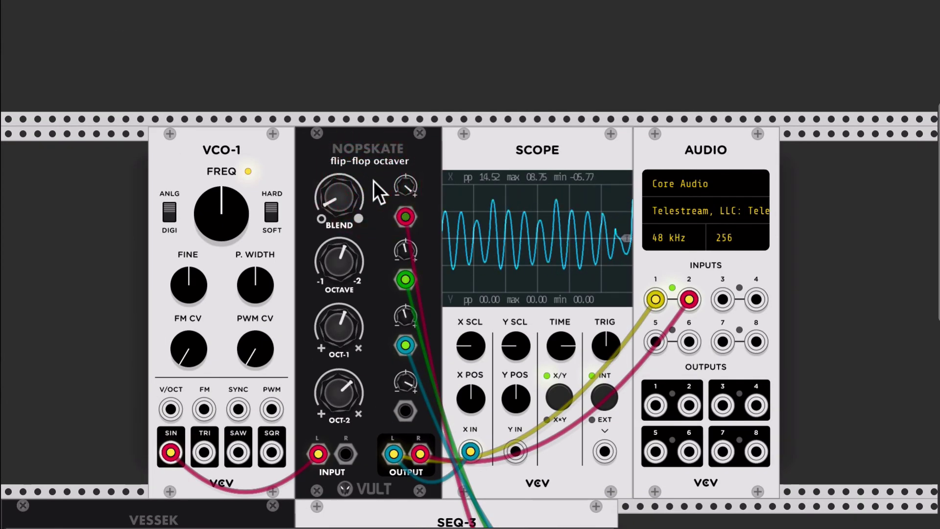
pyautogui.hotkey('ctrl', 'r')
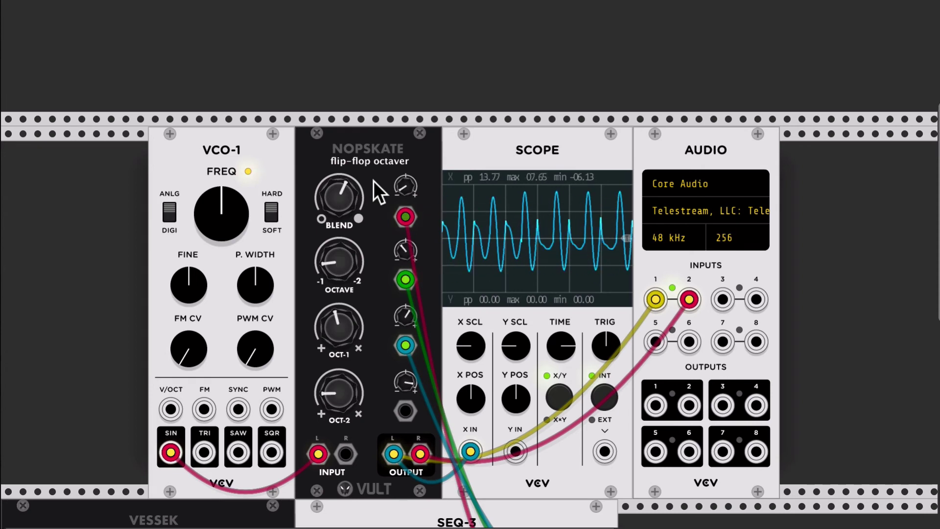
pyautogui.moveTo(170, 452); pyautogui.dragTo(238, 453)
pyautogui.hotkey('ctrl', 'r')
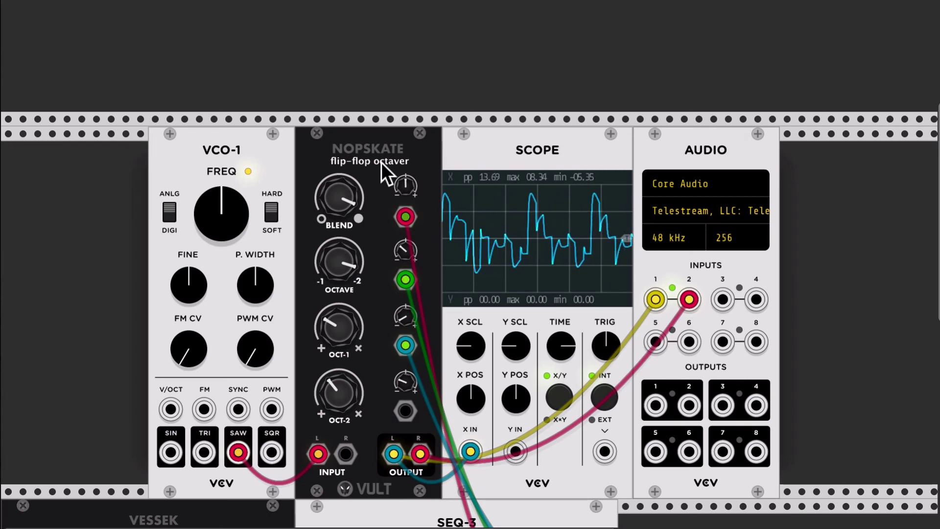
# Turn Nopskate's blend and octave down, raise OCT-1 and OCT-2, then unplug the saw cable
pyautogui.scroll(-2, 381, 163)
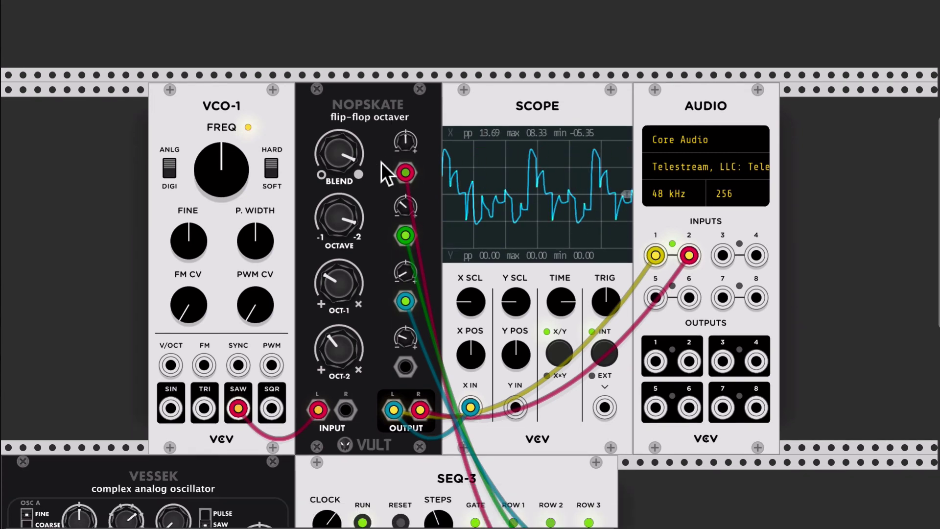
pyautogui.moveTo(352, 153); pyautogui.dragTo(355, 181)
pyautogui.moveTo(347, 229); pyautogui.dragTo(347, 244)
pyautogui.moveTo(339, 283); pyautogui.dragTo(338, 263)
pyautogui.moveTo(335, 338); pyautogui.dragTo(335, 323)
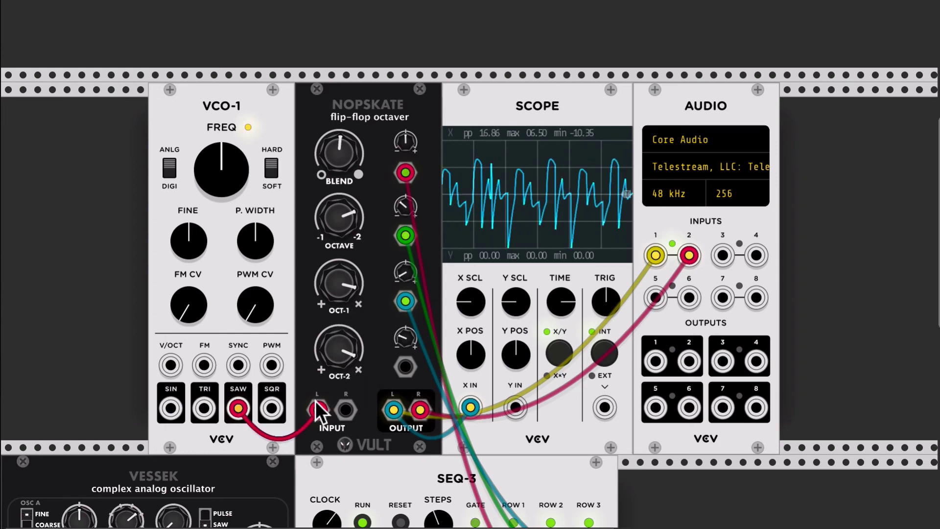
pyautogui.scroll(-2, 315, 401)
pyautogui.scroll(-2, 315, 402)
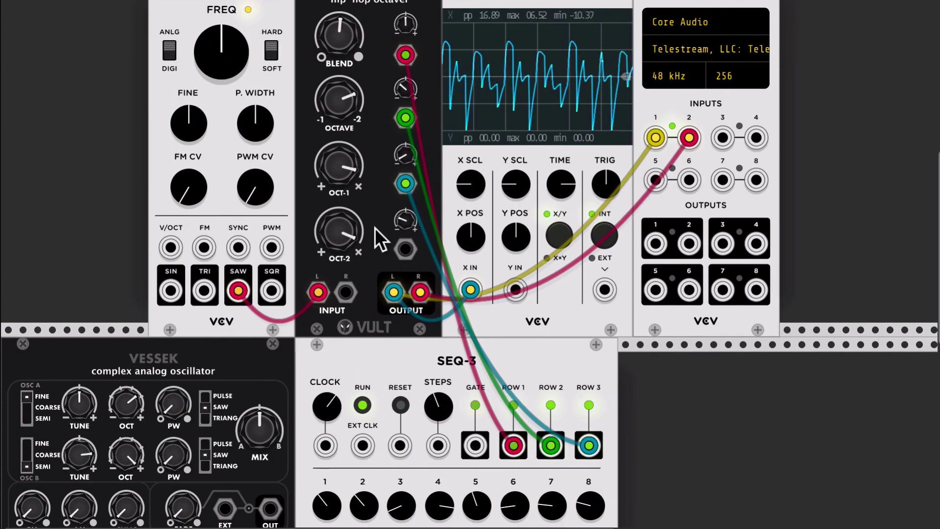
pyautogui.moveTo(318, 292); pyautogui.dragTo(290, 205)
# Scroll the rack to check the flat scope trace and the loose Nopskate cable
pyautogui.scroll(5, 290, 204)
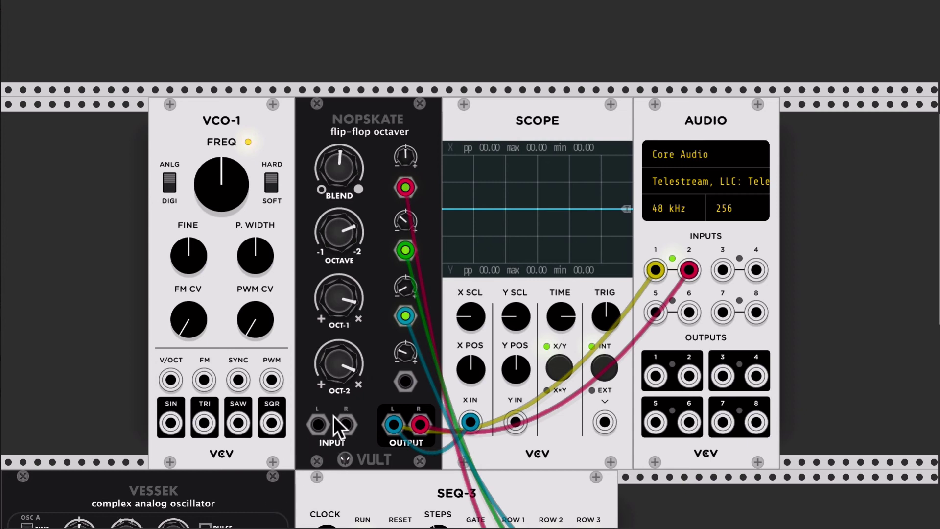
pyautogui.scroll(-2, 340, 416)
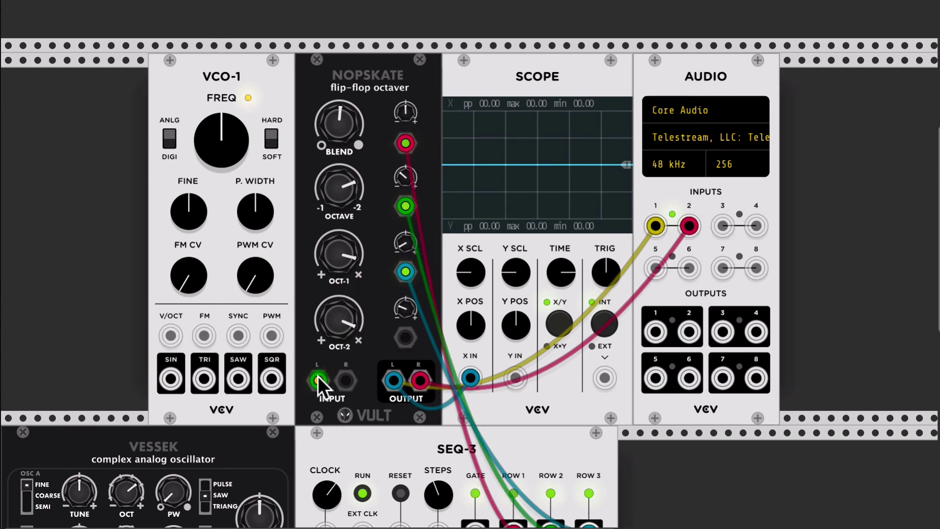
# Feed VCO-1's sine to Nopskate INPUT L and saw to INPUT R, then move L to square
pyautogui.moveTo(318, 379); pyautogui.dragTo(170, 378)
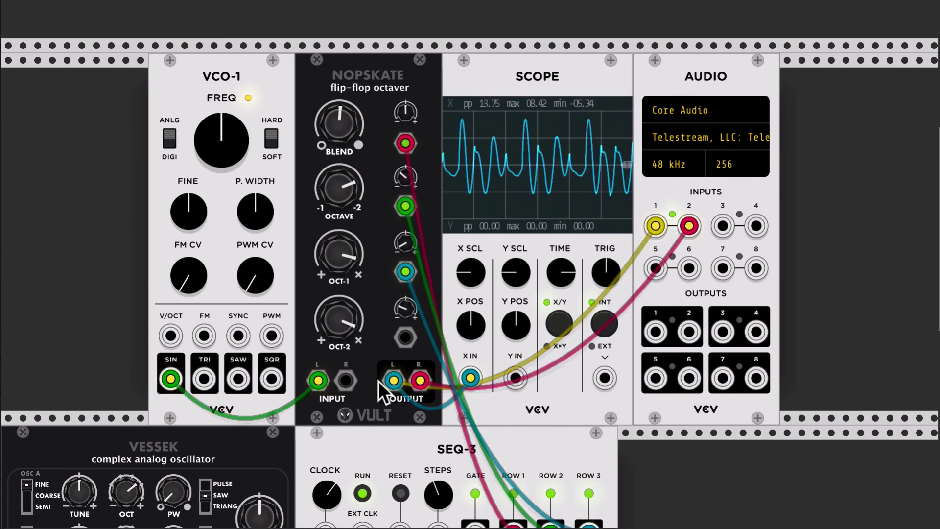
pyautogui.moveTo(345, 379); pyautogui.dragTo(233, 384)
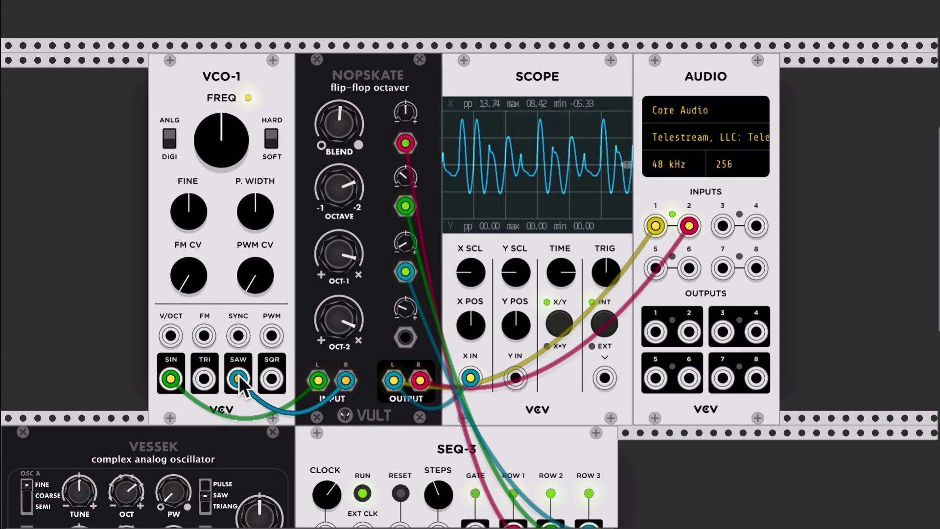
pyautogui.moveTo(171, 378); pyautogui.dragTo(283, 364)
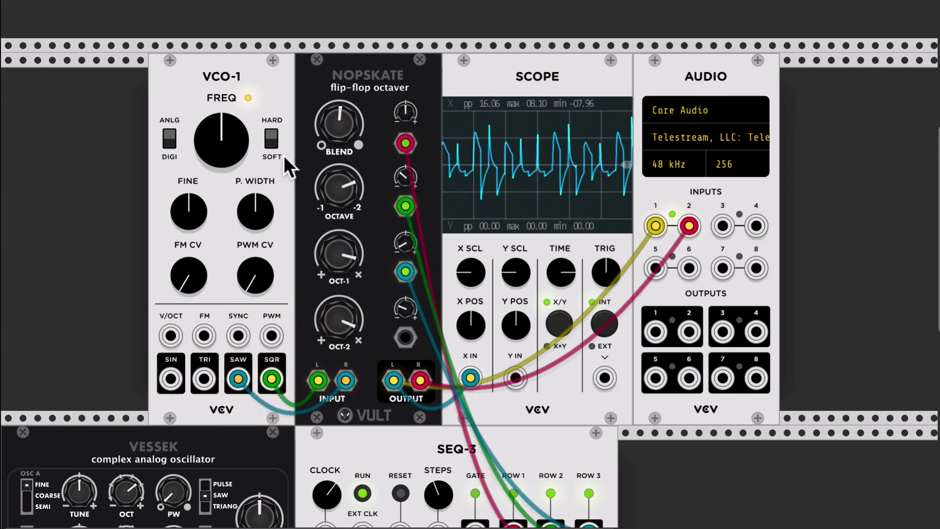
# Turn the Nopskate blend down slightly, then remove both VCO-1 cables from its inputs
pyautogui.moveTo(338, 123); pyautogui.dragTo(337, 137)
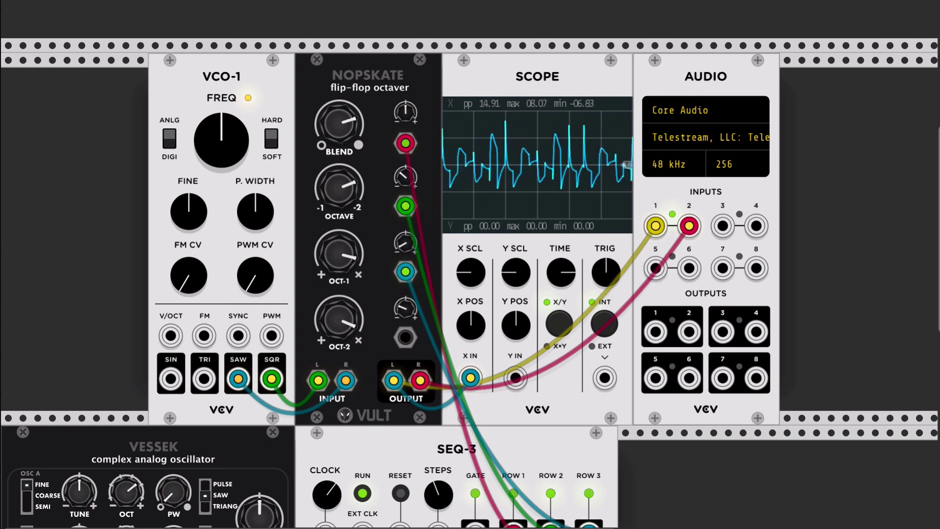
pyautogui.scroll(-1, 318, 150)
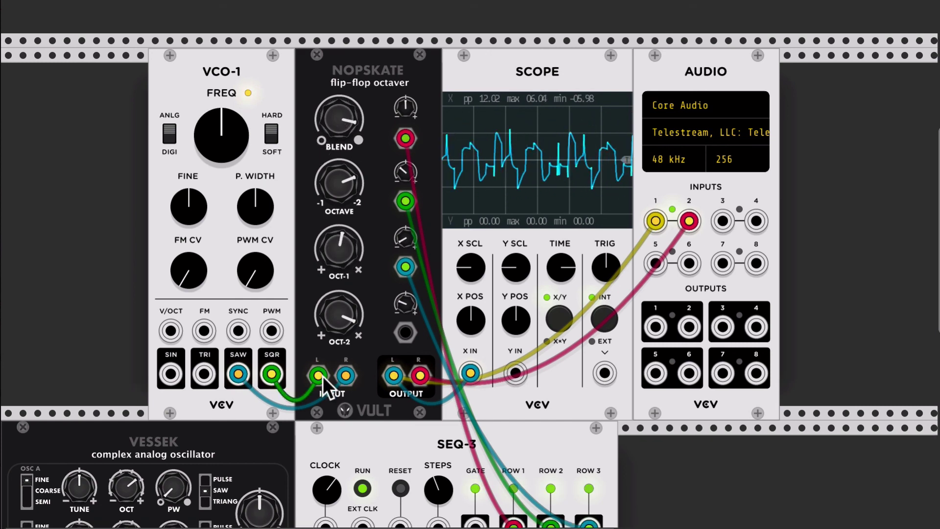
pyautogui.moveTo(318, 374)
pyautogui.mouseDown()
pyautogui.moveTo(289, 365)
pyautogui.moveTo(264, 372)
pyautogui.mouseUp()
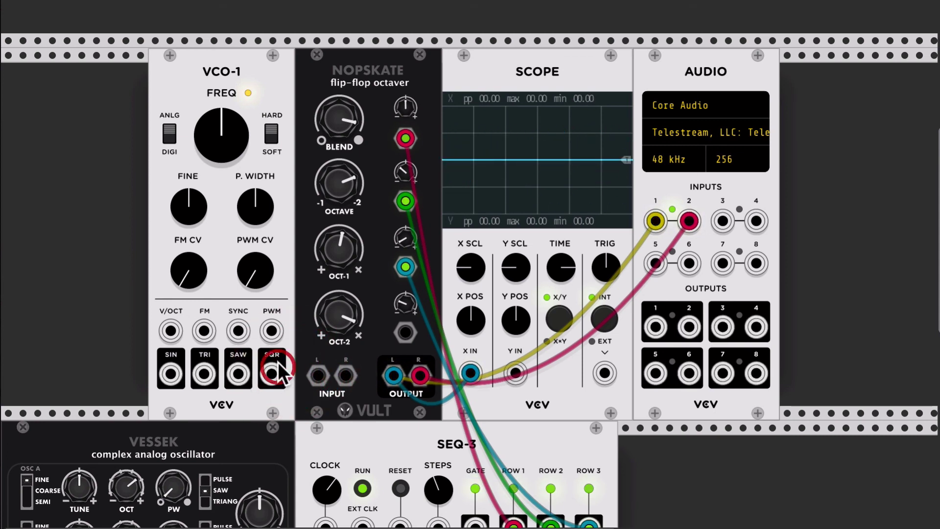